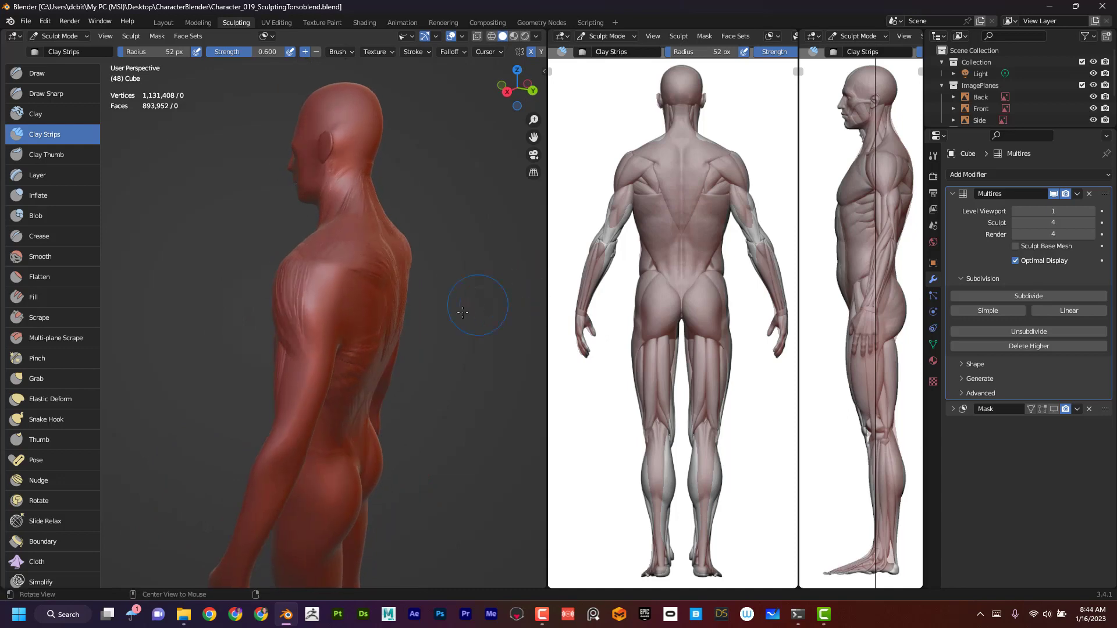
- Sculpt Clay Strips muscle fibres on the rear deltoid, running from the upper arm toward the shoulder blade
mouse_move(486, 314)
shift+middle_down()
mouse_move(471, 343)
mouse_move(251, 235)
shift+middle_up()
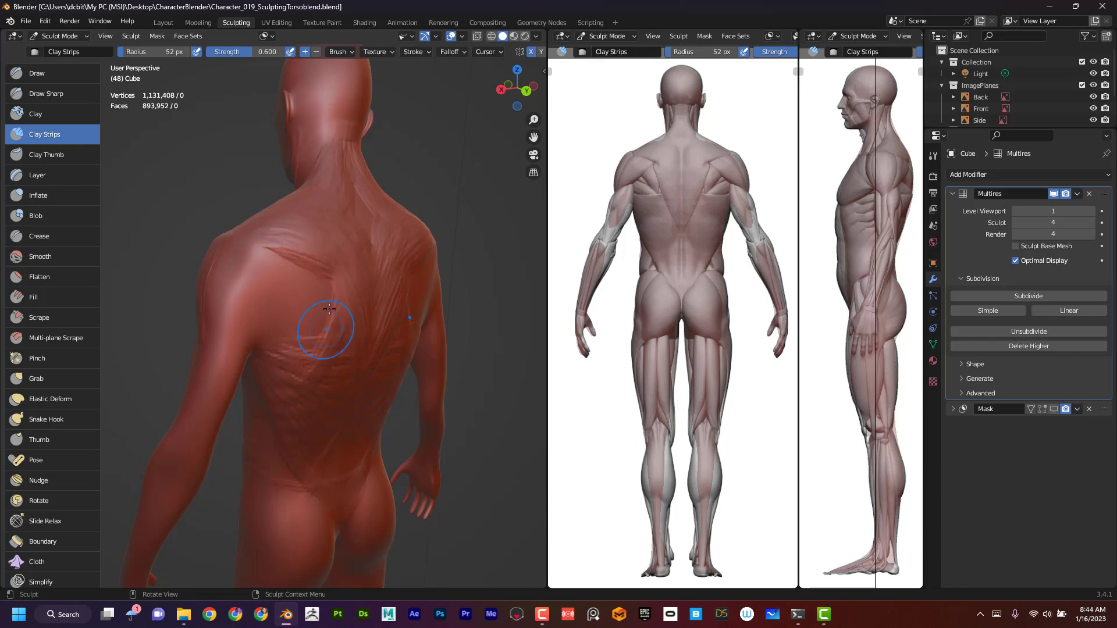
middle_drag(133, 377, 174, 372)
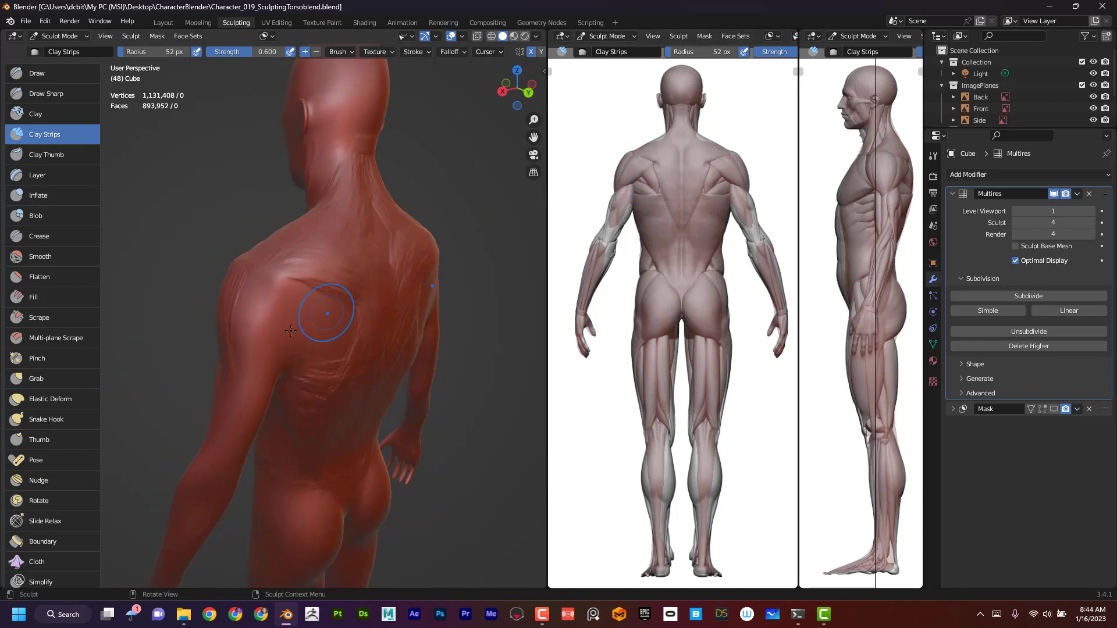
drag(233, 372, 273, 348)
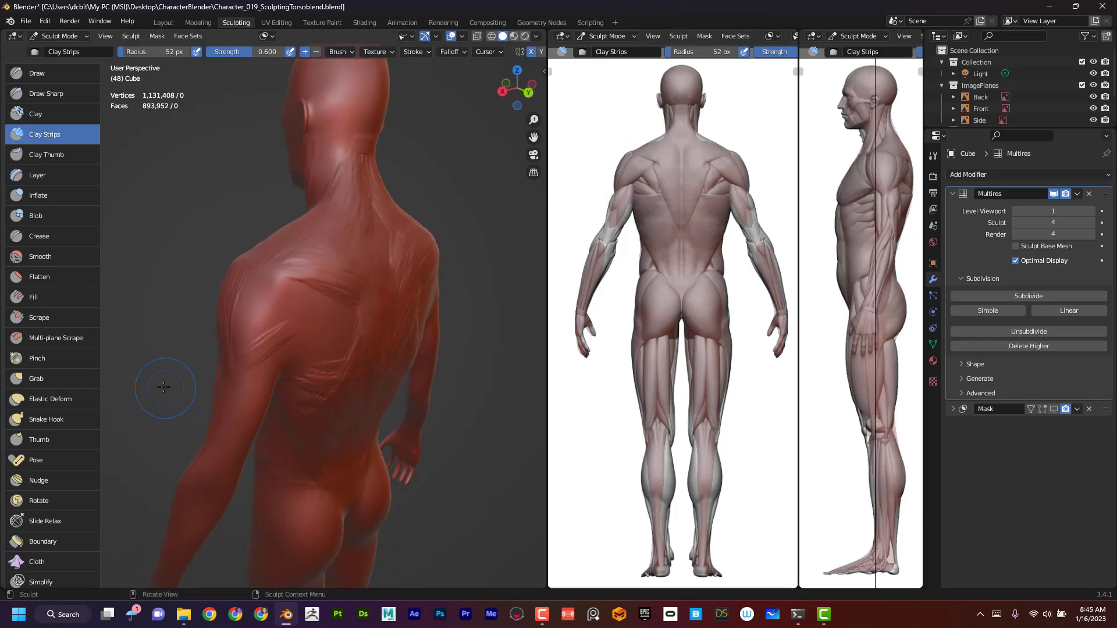
middle_drag(163, 407, 219, 324)
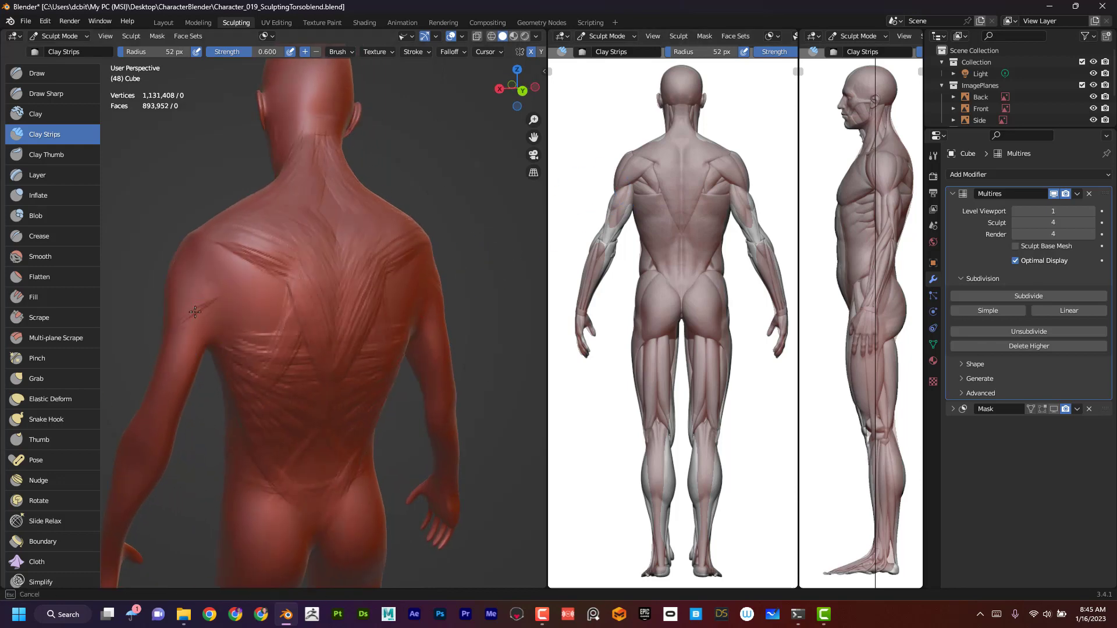
alt+drag(138, 371, 169, 373)
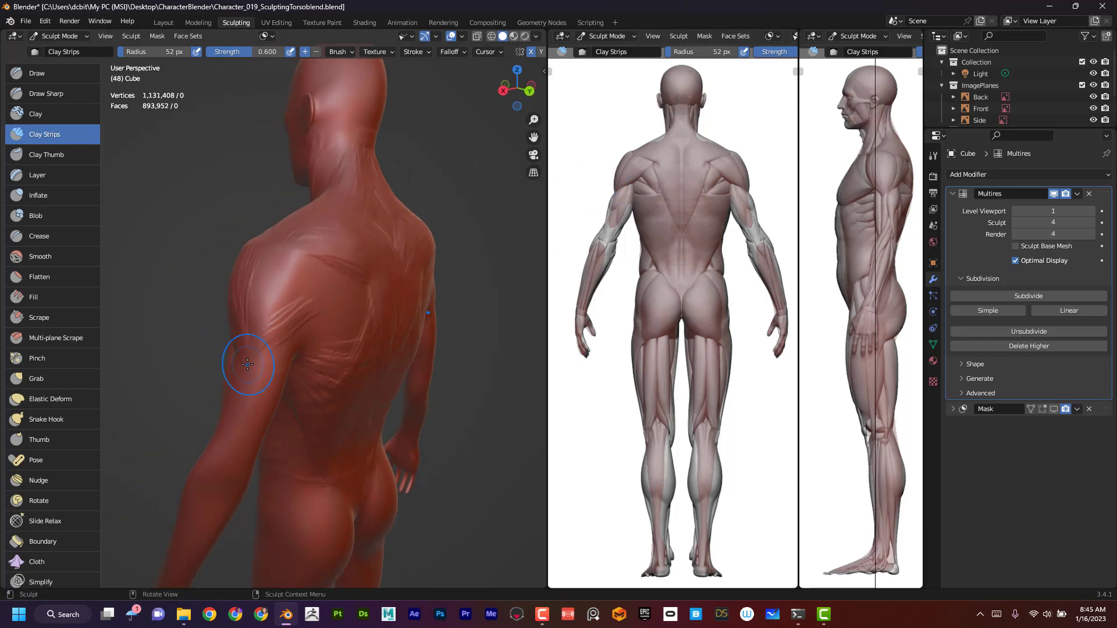
ctrl+drag(266, 342, 322, 297)
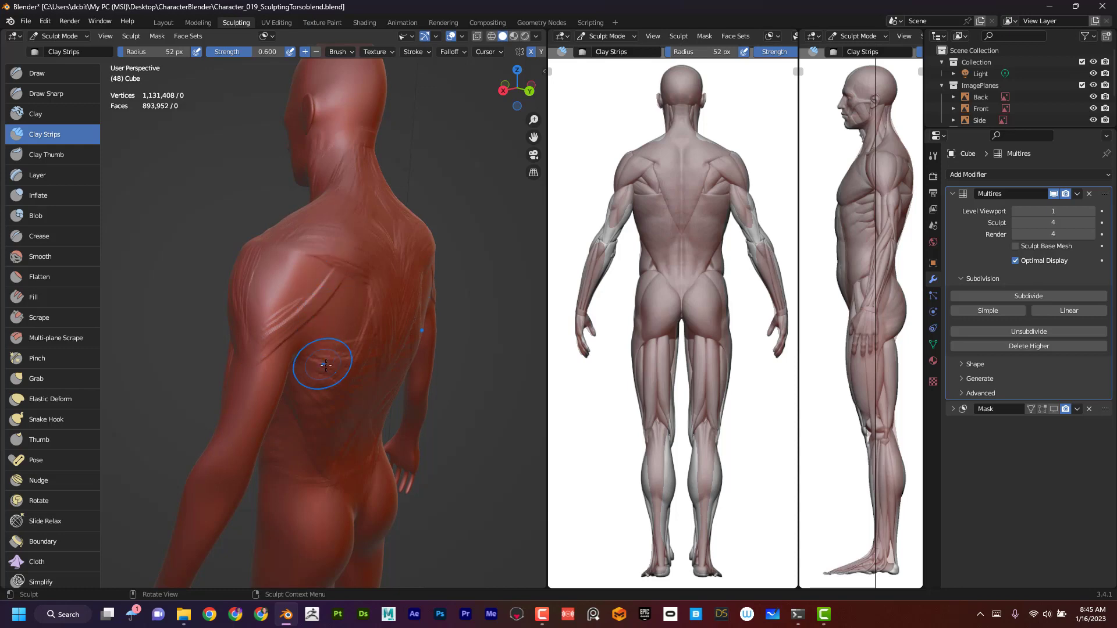
- Extend the rear deltoid fibres with Clay Strips up to the ridge of the shoulder blade
alt+drag(349, 333, 298, 319)
drag(216, 302, 268, 284)
mouse_move(271, 280)
mouse_down()
mouse_move(299, 258)
mouse_move(244, 284)
mouse_move(262, 254)
mouse_up()
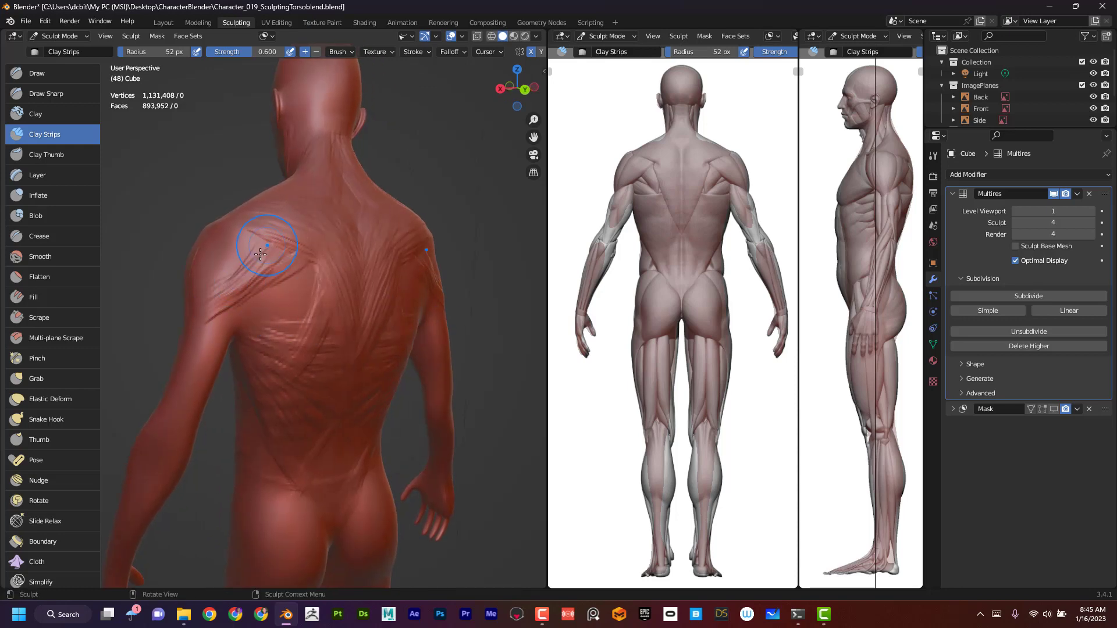
drag(214, 294, 256, 265)
- Build up long Clay Strips fibres over the side and back of the deltoid, converging toward the upper arm
middle_drag(199, 312, 281, 343)
drag(272, 363, 314, 285)
drag(276, 349, 309, 286)
drag(265, 356, 281, 294)
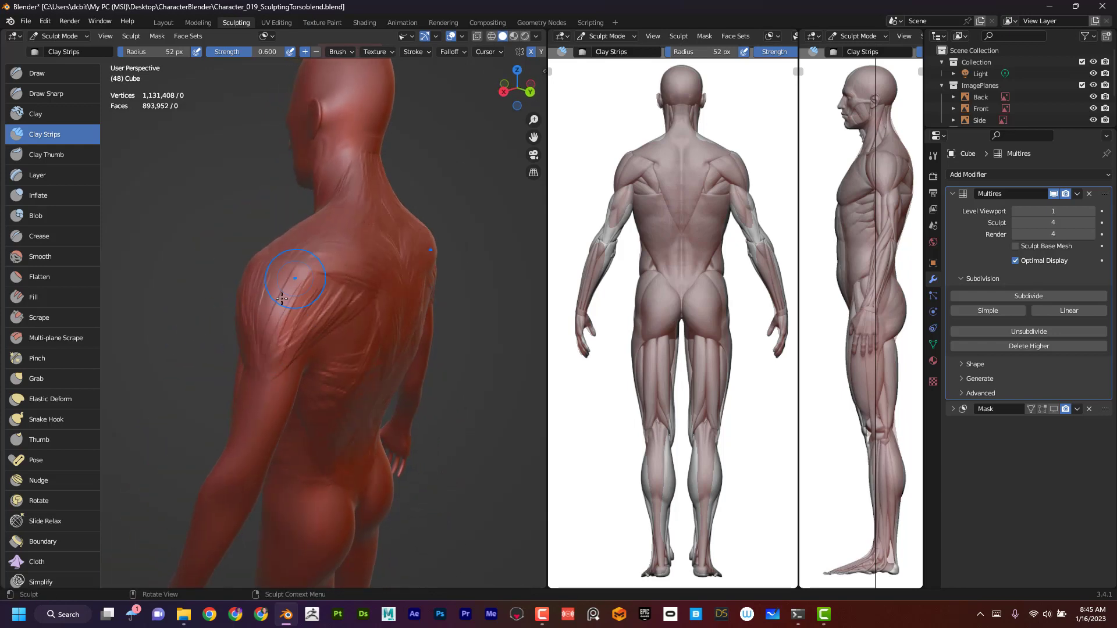
drag(259, 353, 323, 277)
drag(305, 348, 341, 285)
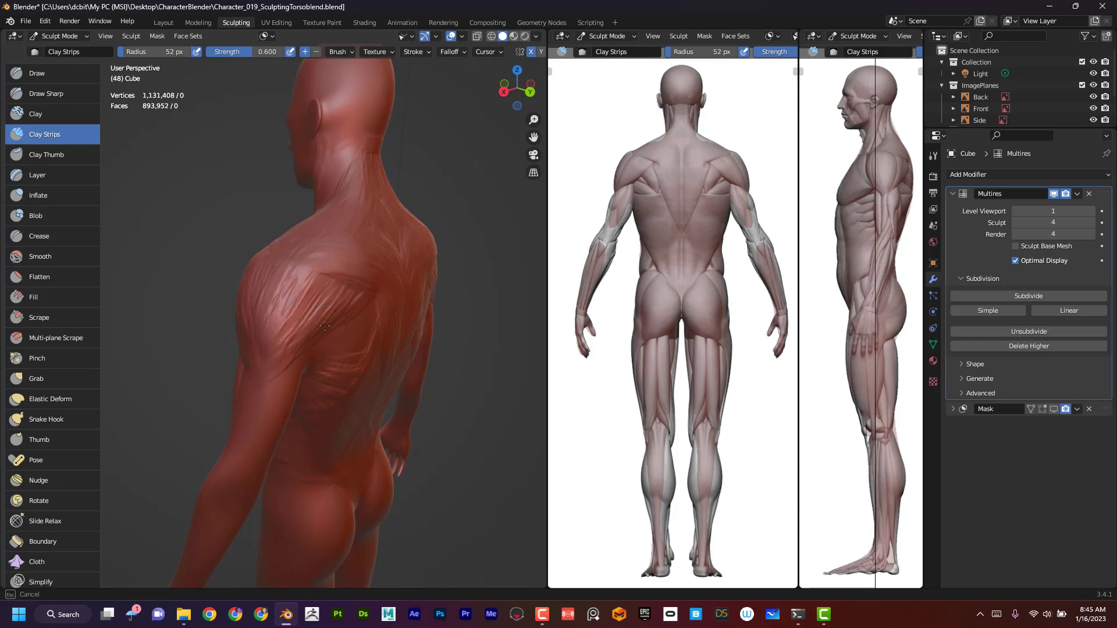
- Refine the deltoid's fibre strips around the outer shoulder down to where the muscle tapers into the arm
middle_drag(325, 326, 299, 324)
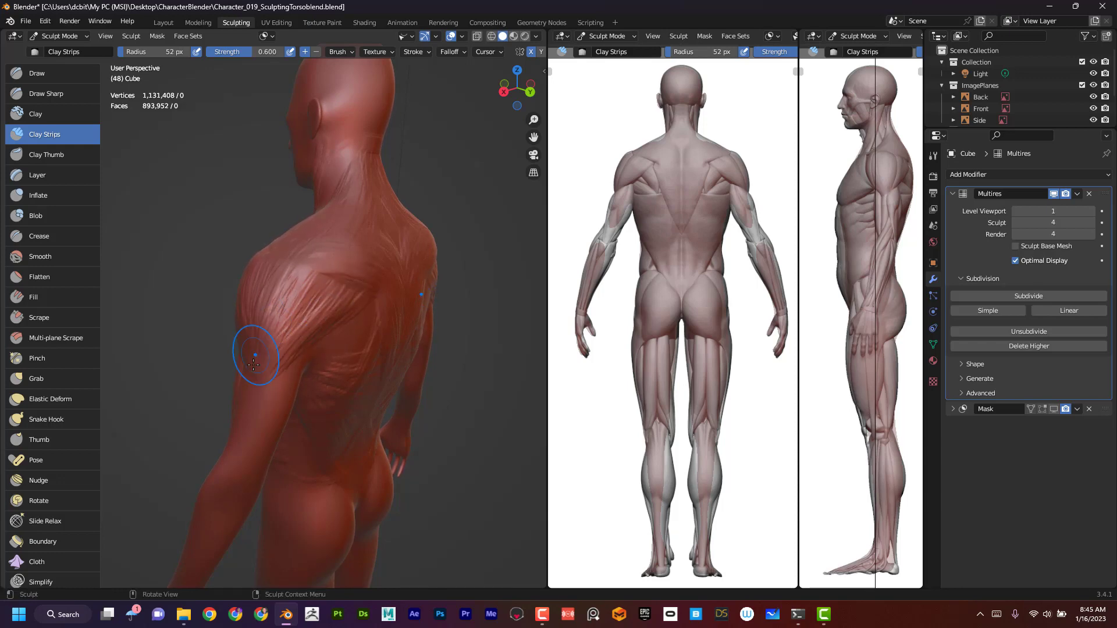
middle_drag(270, 267, 249, 299)
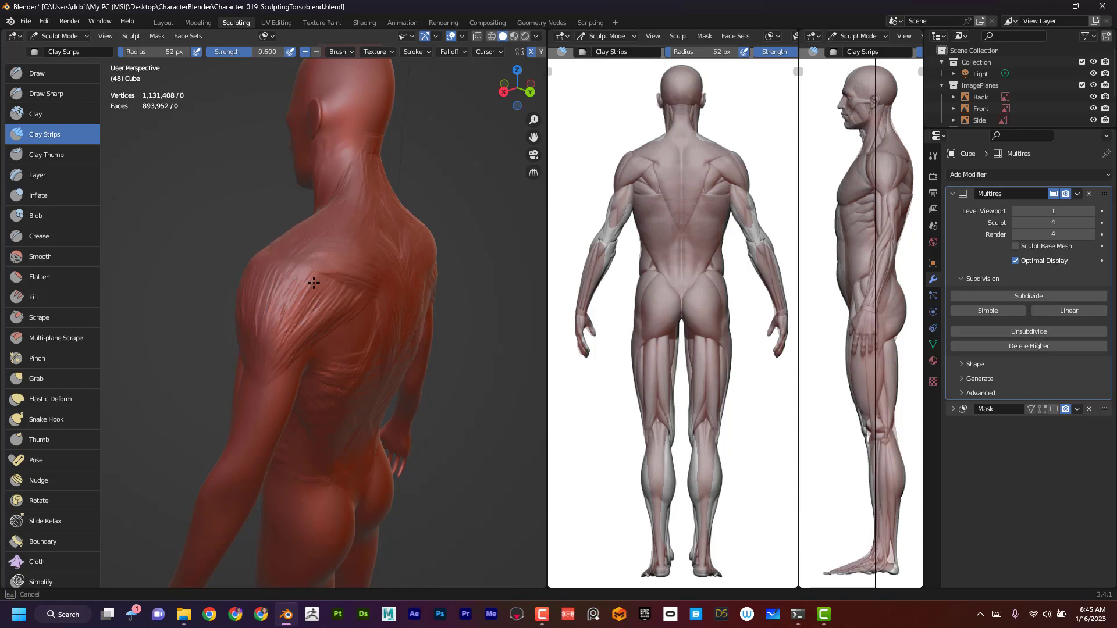
middle_drag(292, 337, 348, 284)
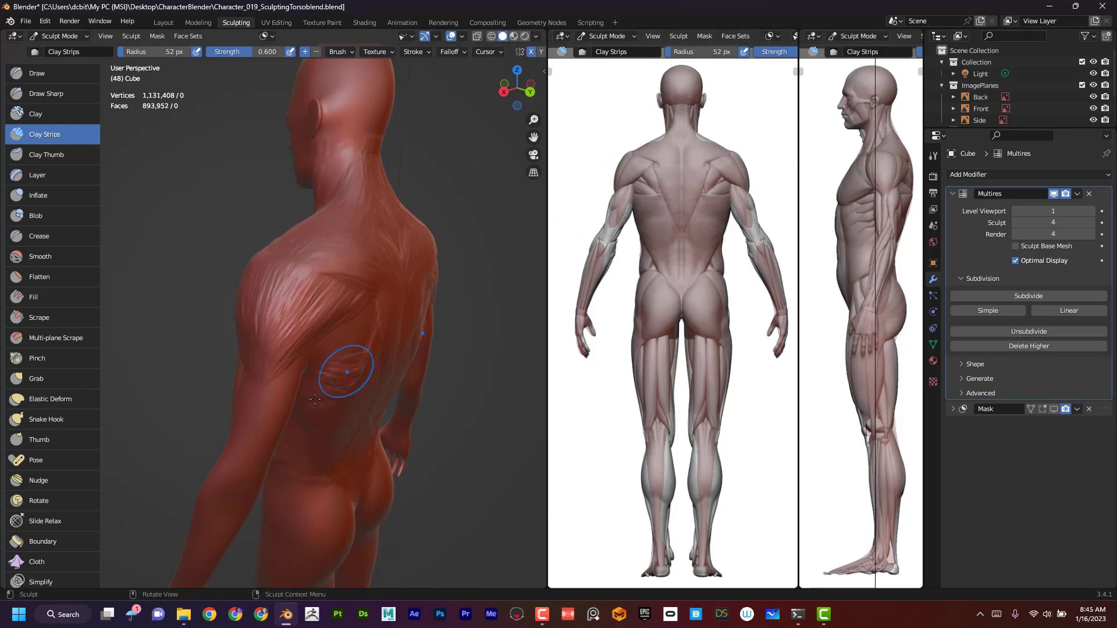
mouse_move(349, 368)
middle_down()
mouse_move(372, 364)
mouse_move(341, 345)
mouse_move(370, 303)
middle_up()
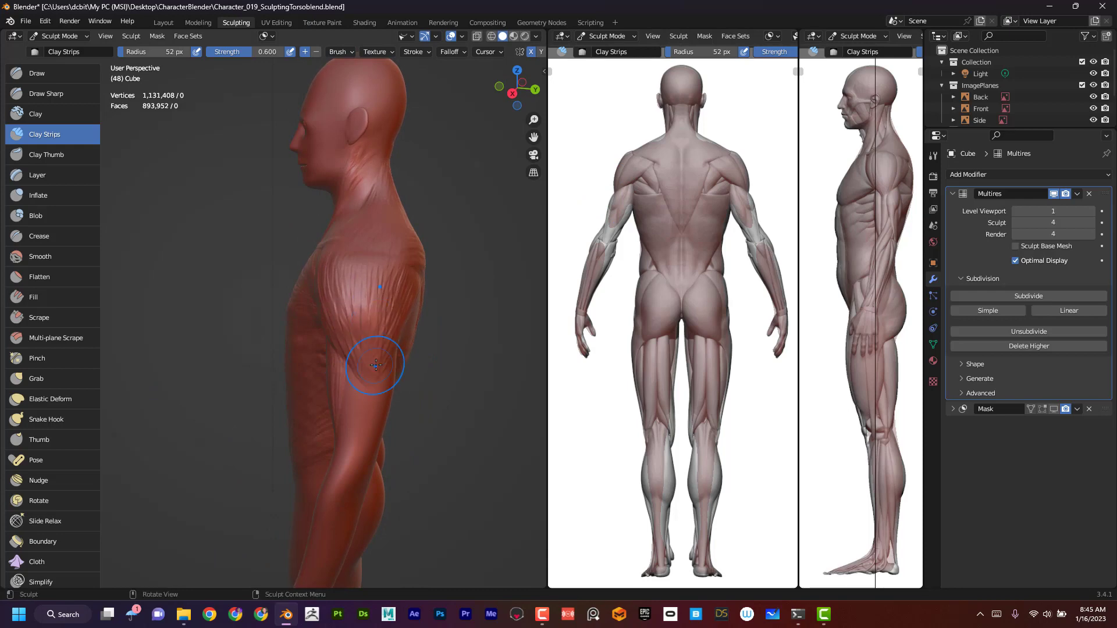
mouse_move(471, 361)
middle_down()
mouse_move(303, 349)
mouse_move(322, 303)
middle_up()
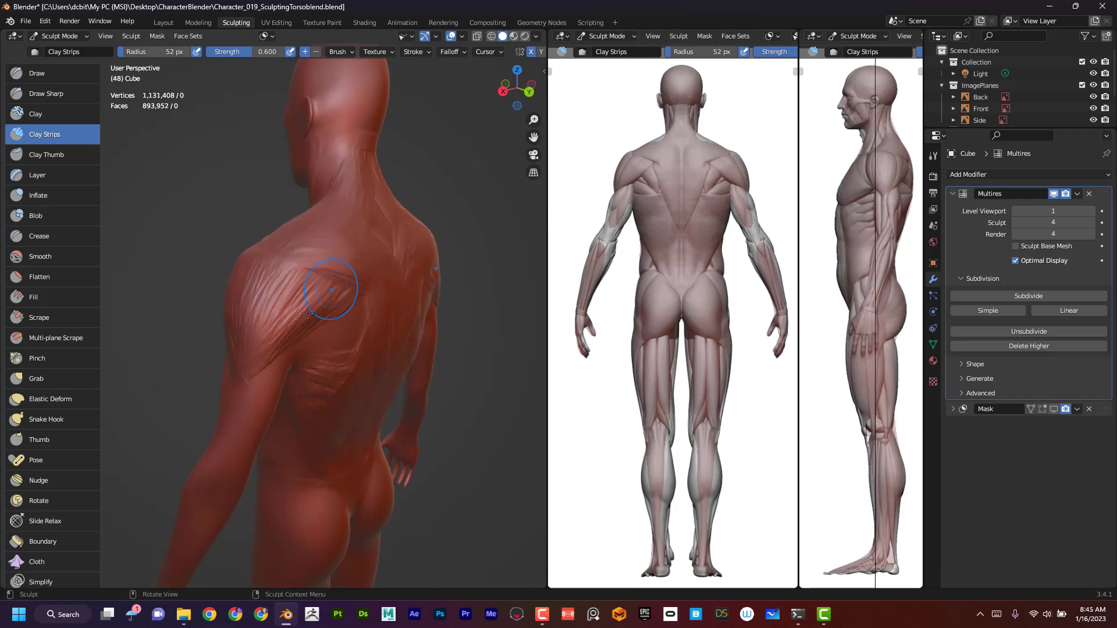
- Add Clay Strips fibres across the back of the shoulder, between the shoulder blade's outer edge and the rear deltoid
mouse_move(308, 326)
middle_down()
mouse_move(418, 364)
mouse_move(417, 326)
middle_up()
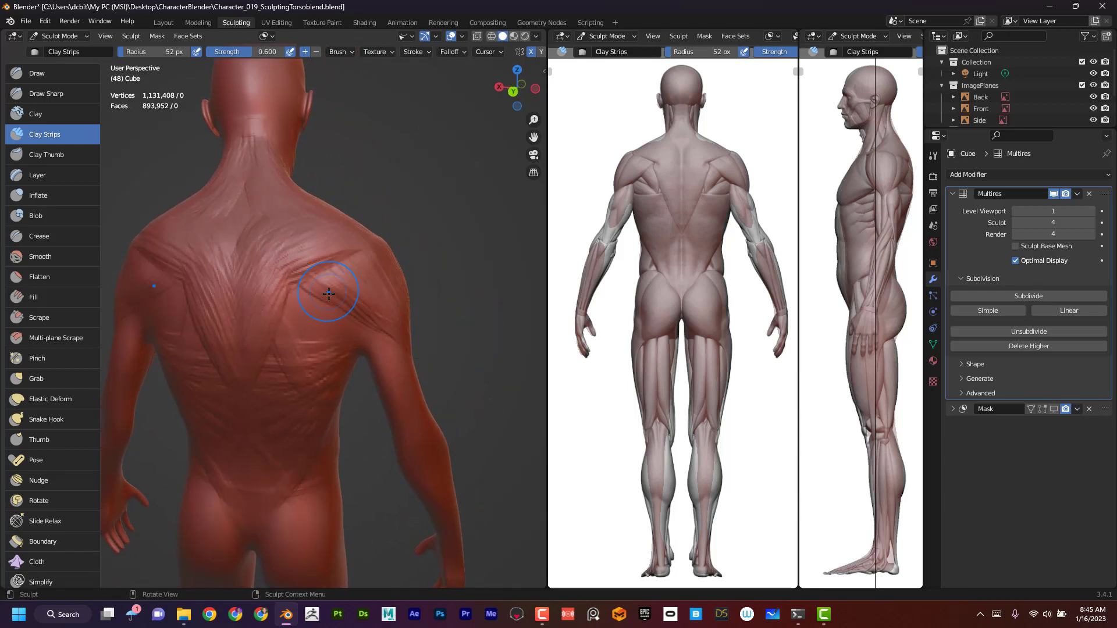
drag(329, 294, 377, 310)
middle_drag(411, 269, 251, 351)
mouse_move(262, 333)
mouse_down()
mouse_move(249, 336)
mouse_move(269, 297)
mouse_move(245, 344)
mouse_move(307, 290)
mouse_move(276, 346)
mouse_move(323, 311)
mouse_move(242, 368)
mouse_move(349, 362)
mouse_up()
middle_drag(484, 365, 326, 326)
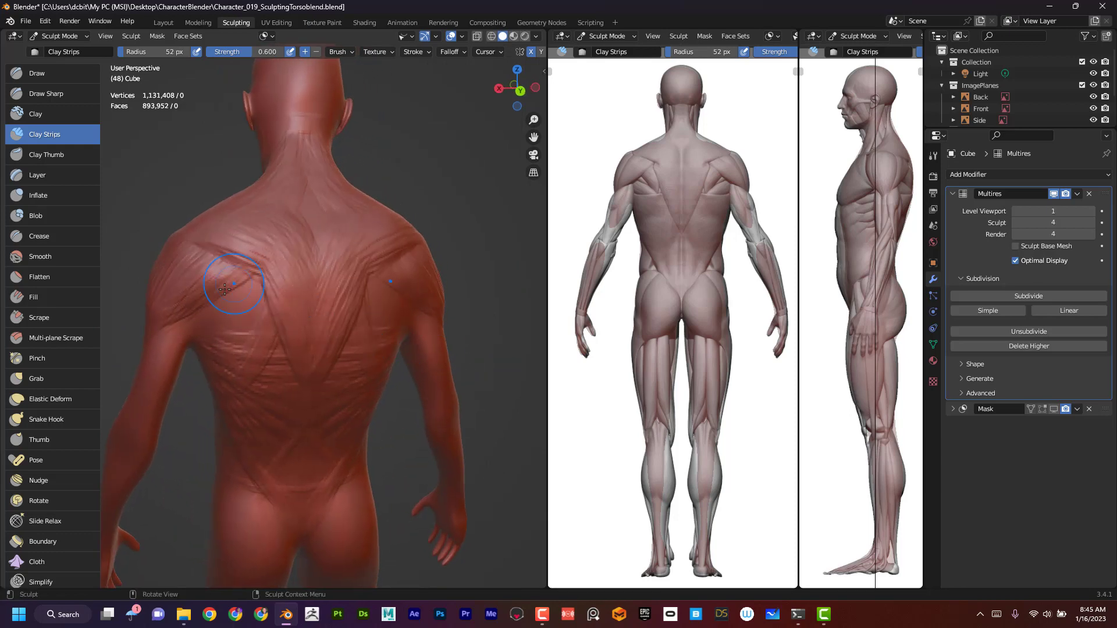
- Sculpt strips beside the lower trapezius edge and down the latissimus on the mid back
middle_drag(407, 349, 424, 306)
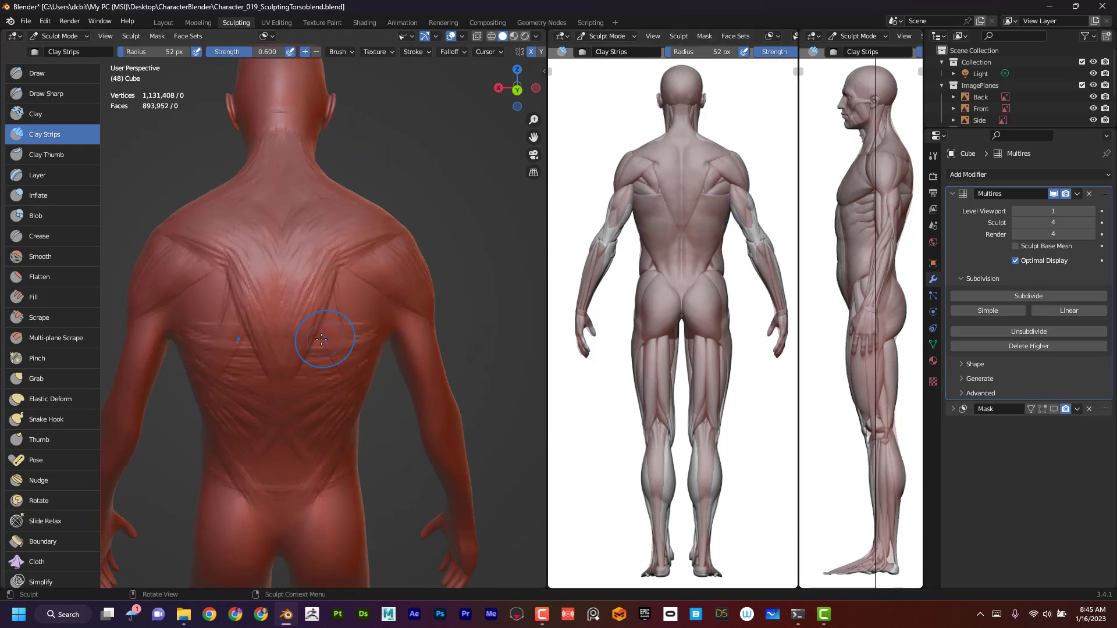
mouse_move(333, 346)
mouse_down()
mouse_move(316, 369)
mouse_move(354, 364)
mouse_move(324, 387)
mouse_move(312, 432)
mouse_up()
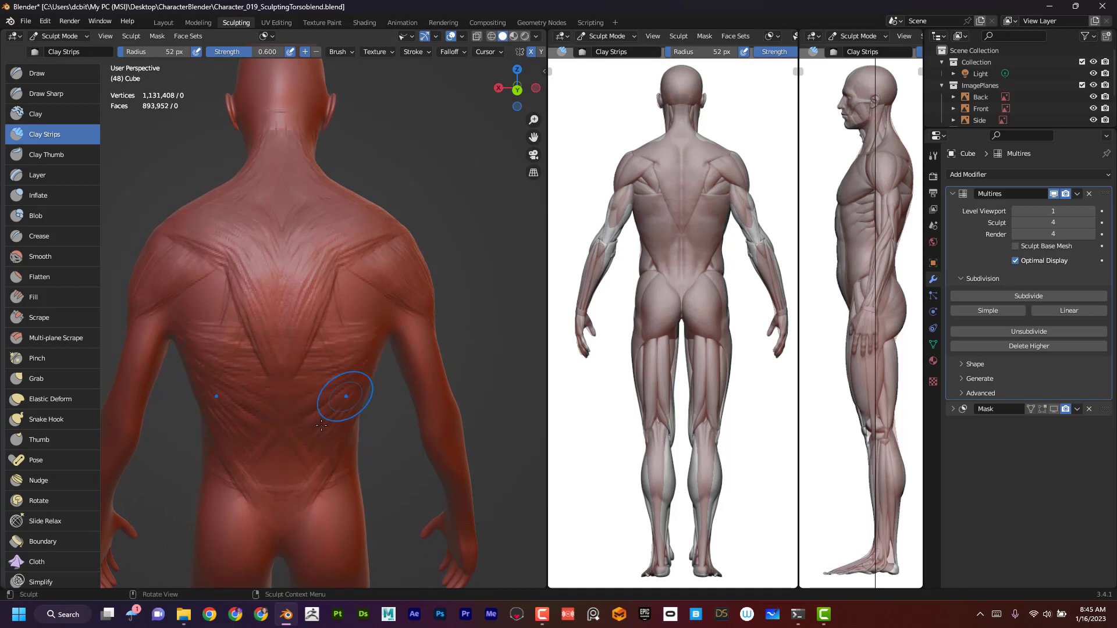
drag(344, 396, 341, 416)
- Sculpt the infraspinatus fibres on the shoulder blade with short Clay Strips strokes angled toward the armpit
mouse_move(341, 415)
middle_down()
mouse_move(486, 349)
mouse_move(491, 360)
middle_up()
scroll(492, 361, up, 1)
drag(251, 304, 279, 341)
mouse_move(267, 284)
mouse_down()
mouse_move(278, 330)
mouse_move(270, 324)
mouse_move(279, 311)
mouse_move(289, 323)
mouse_up()
middle_drag(289, 322, 370, 324)
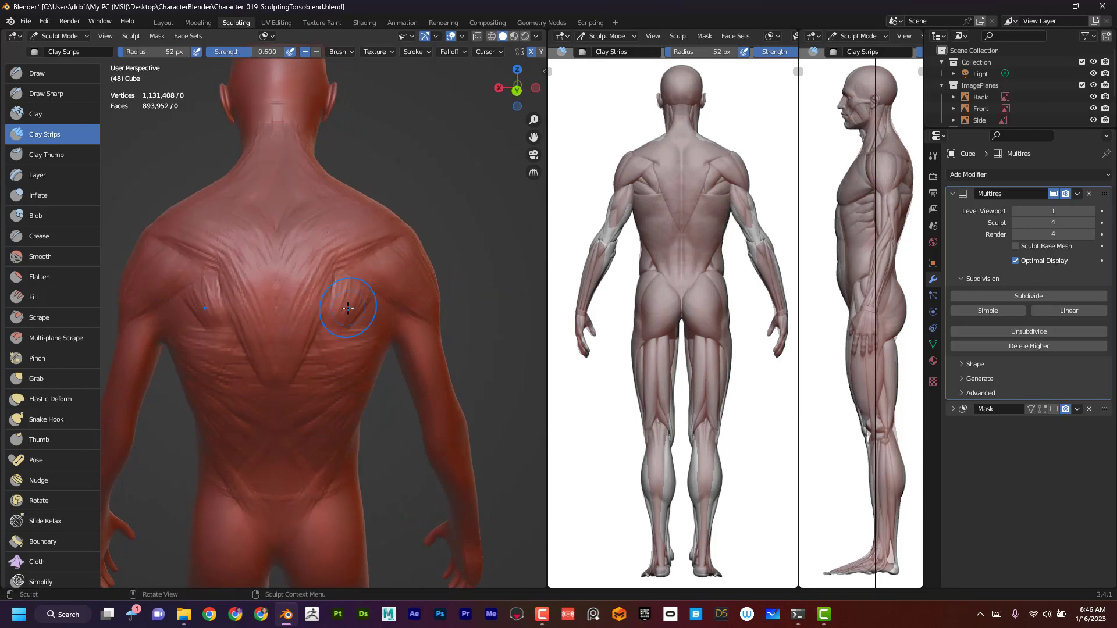
drag(371, 324, 377, 314)
middle_drag(388, 319, 328, 305)
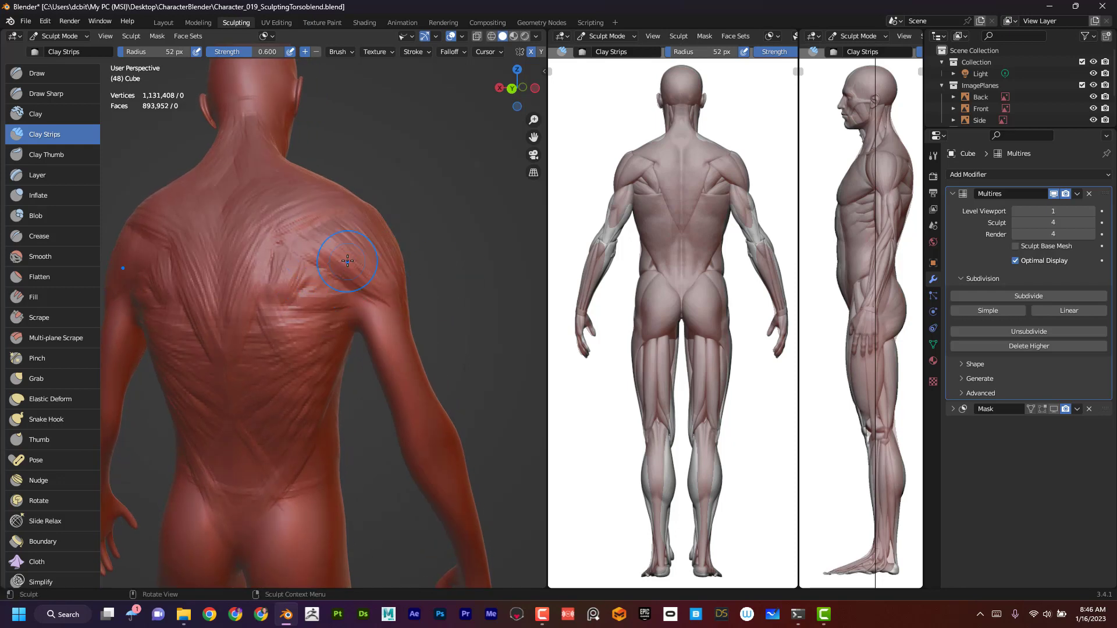
- Add Clay Strips fibres across the top of the latissimus below the shoulder blade and on the upper trapezius
mouse_move(293, 313)
mouse_down()
mouse_move(345, 313)
mouse_move(283, 326)
mouse_up()
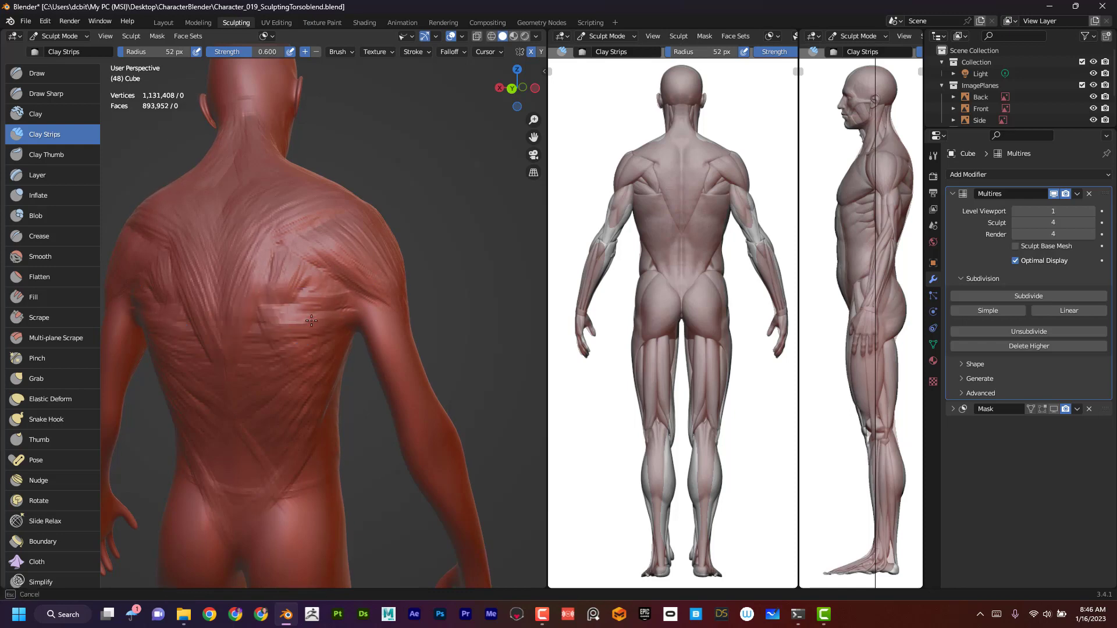
drag(262, 354, 326, 335)
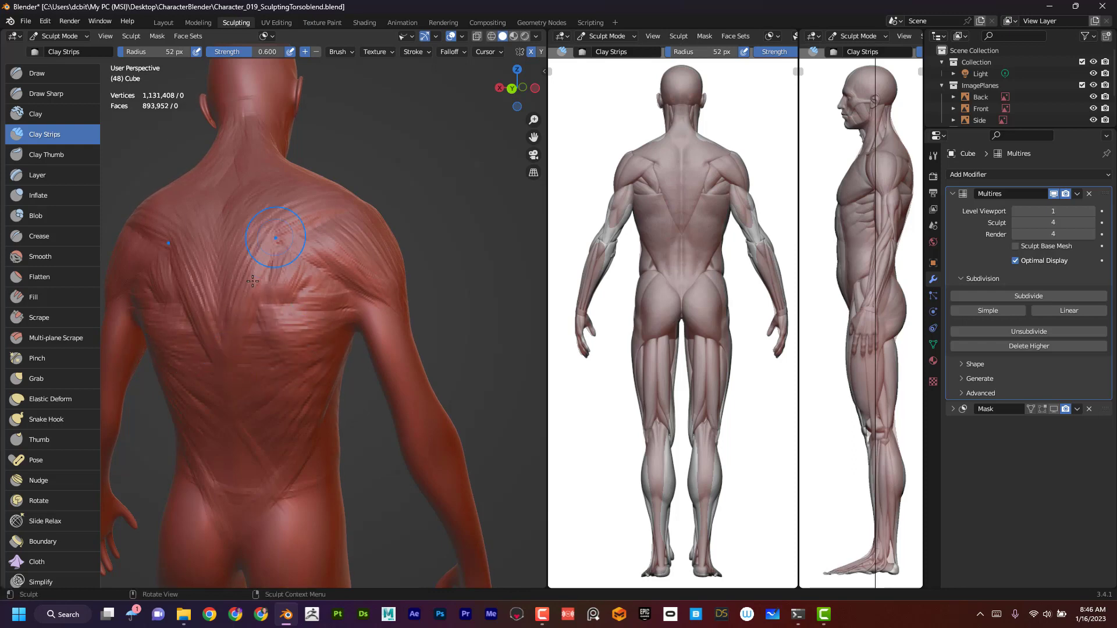
mouse_move(244, 224)
mouse_down()
mouse_move(234, 241)
mouse_move(296, 215)
mouse_up()
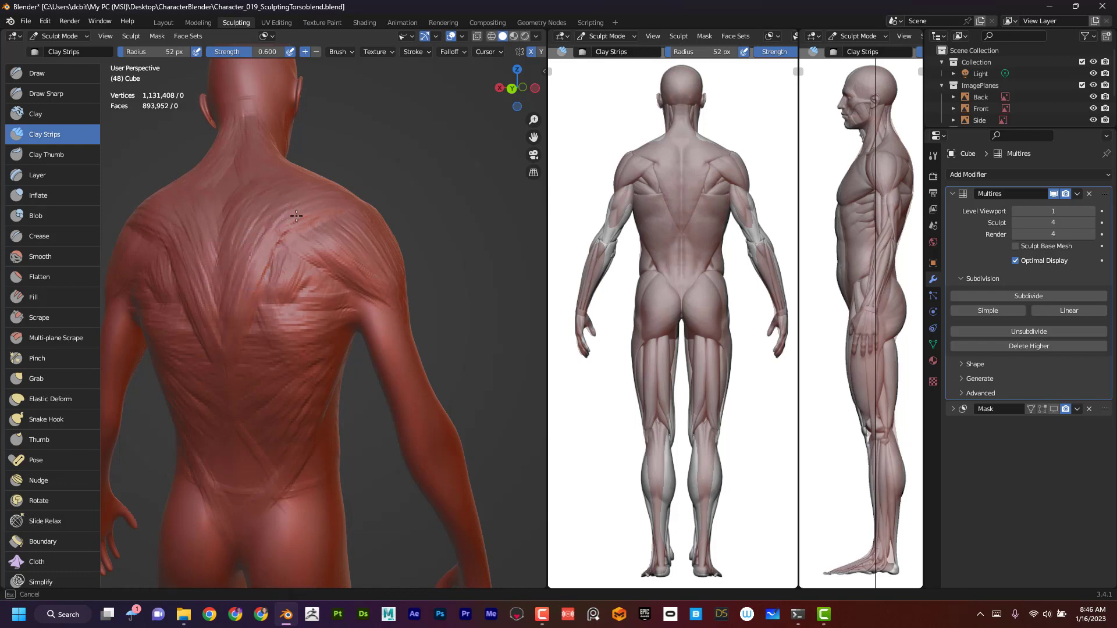
- Reinforce the deltoid fibres below the shoulder blade's ridge and define the muscle's rear edge
middle_drag(418, 189, 288, 258)
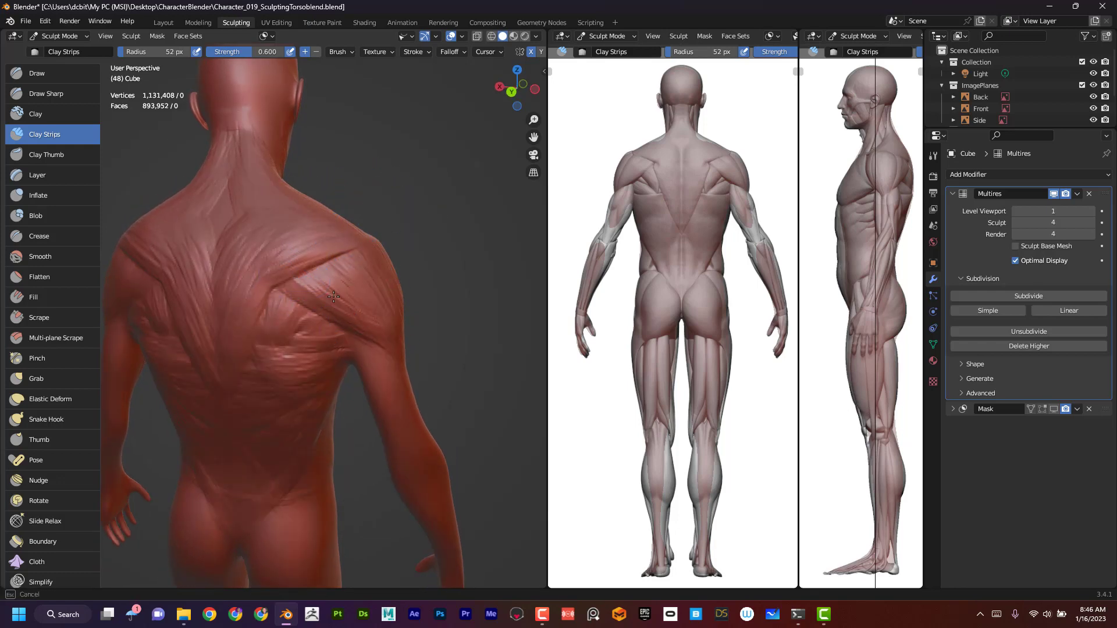
middle_drag(438, 304, 227, 320)
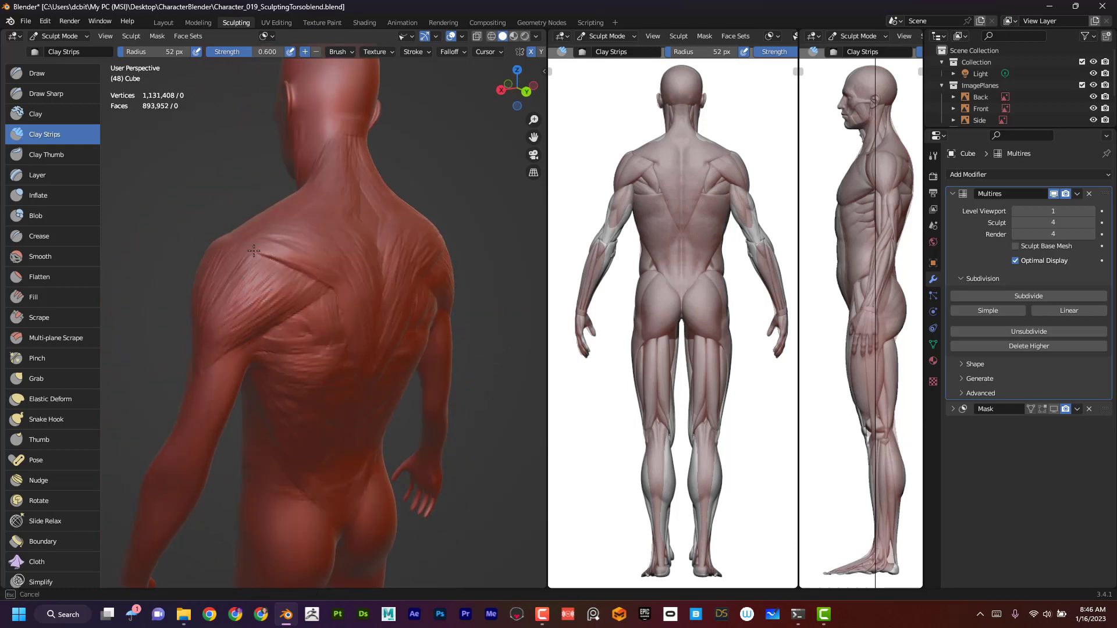
mouse_move(253, 251)
mouse_down()
mouse_move(198, 326)
mouse_move(221, 279)
mouse_move(200, 343)
mouse_move(254, 298)
mouse_move(201, 343)
mouse_move(233, 367)
mouse_move(282, 318)
mouse_up()
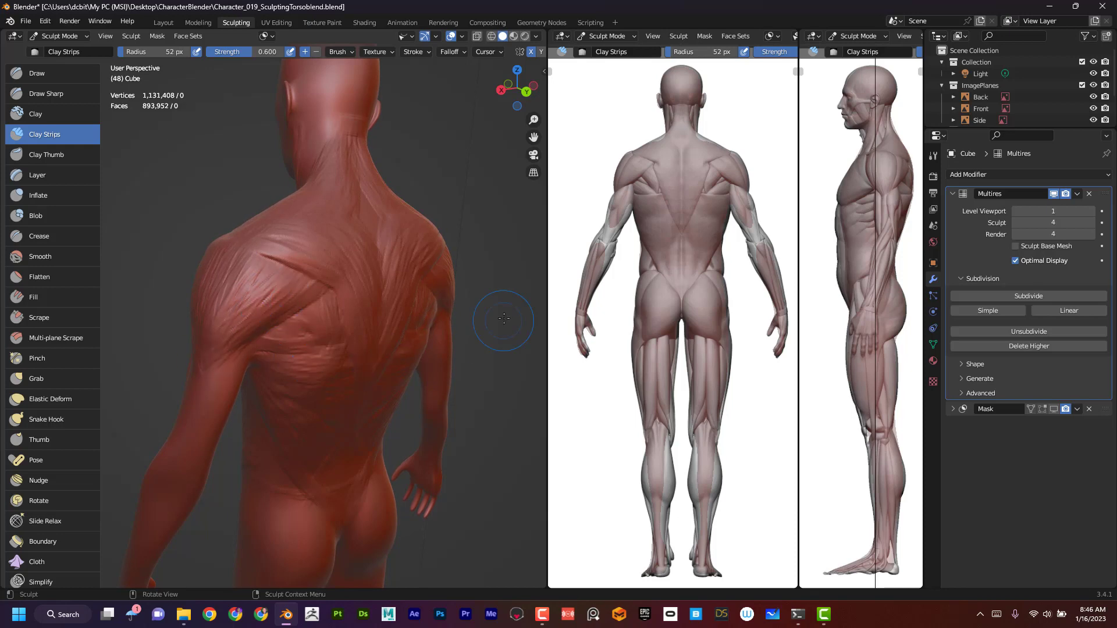
- Sculpt diagonal latissimus fibres with Clay Strips from below the armpit toward the spine and lower back
mouse_move(504, 317)
middle_down()
mouse_move(445, 425)
mouse_move(418, 398)
mouse_move(423, 442)
mouse_move(451, 348)
middle_up()
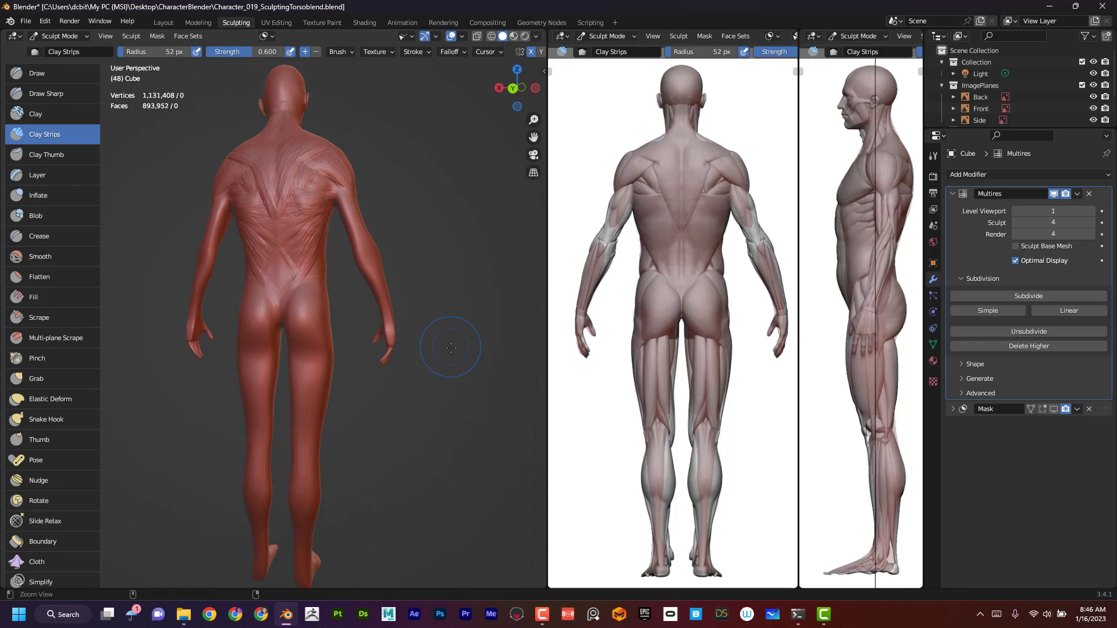
ctrl+alt+drag(451, 348, 447, 317)
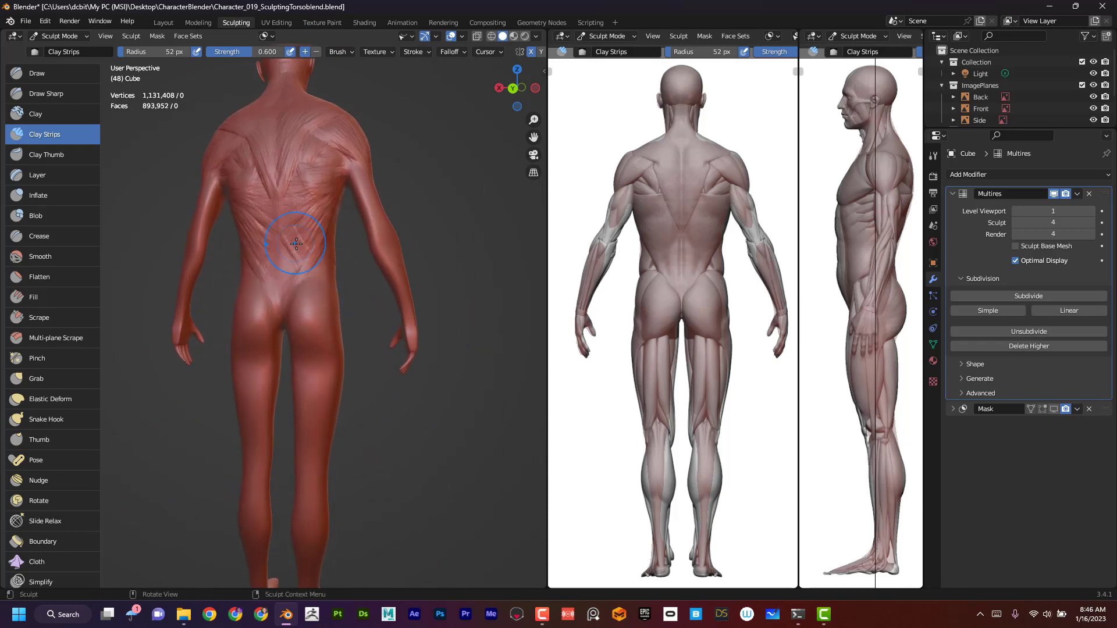
mouse_move(454, 267)
alt+mouse_down()
mouse_move(446, 280)
mouse_move(409, 235)
alt+mouse_up()
drag(345, 185, 313, 216)
drag(341, 194, 309, 225)
mouse_move(333, 185)
mouse_down()
mouse_move(300, 220)
mouse_move(291, 177)
mouse_move(349, 149)
mouse_move(308, 127)
mouse_move(340, 136)
mouse_move(324, 169)
mouse_up()
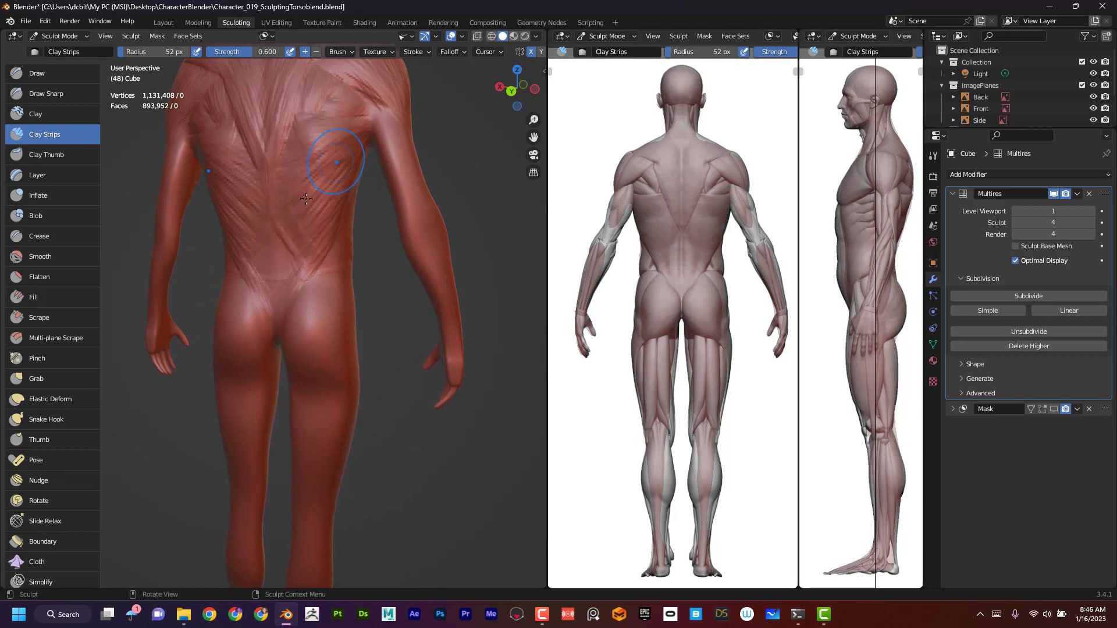
middle_drag(356, 168, 320, 177)
drag(307, 172, 298, 150)
drag(308, 167, 309, 159)
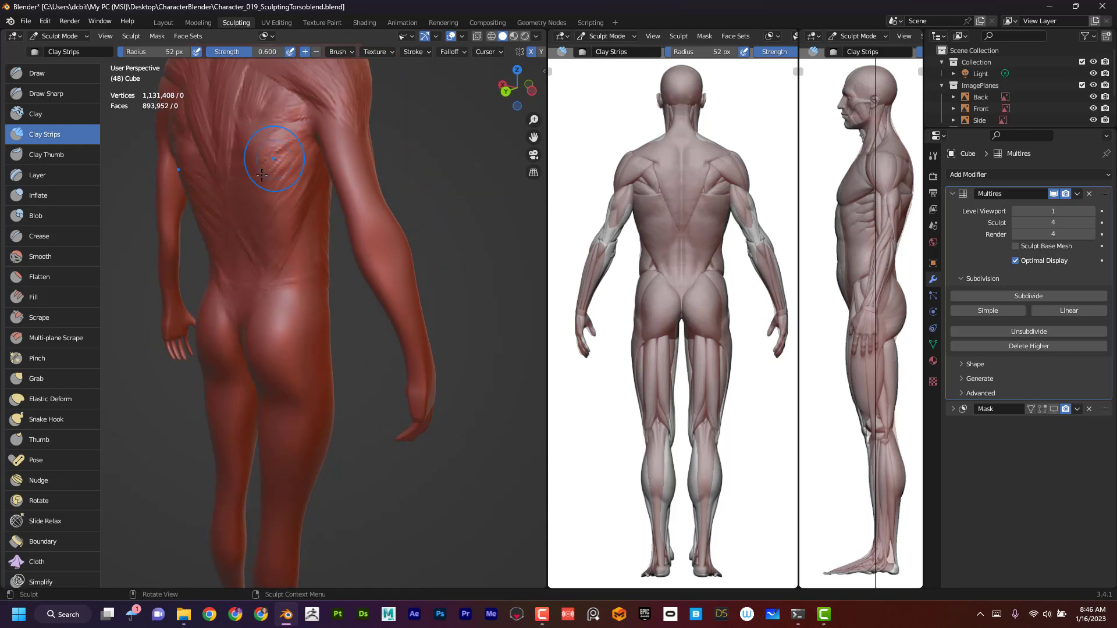
- Hide the Back reference image to reveal the front one, and show the full figure in front orthographic view
middle_drag(438, 229, 493, 228)
mouse_move(435, 389)
middle_down()
mouse_move(452, 480)
mouse_move(448, 460)
mouse_move(468, 465)
mouse_move(444, 456)
middle_up()
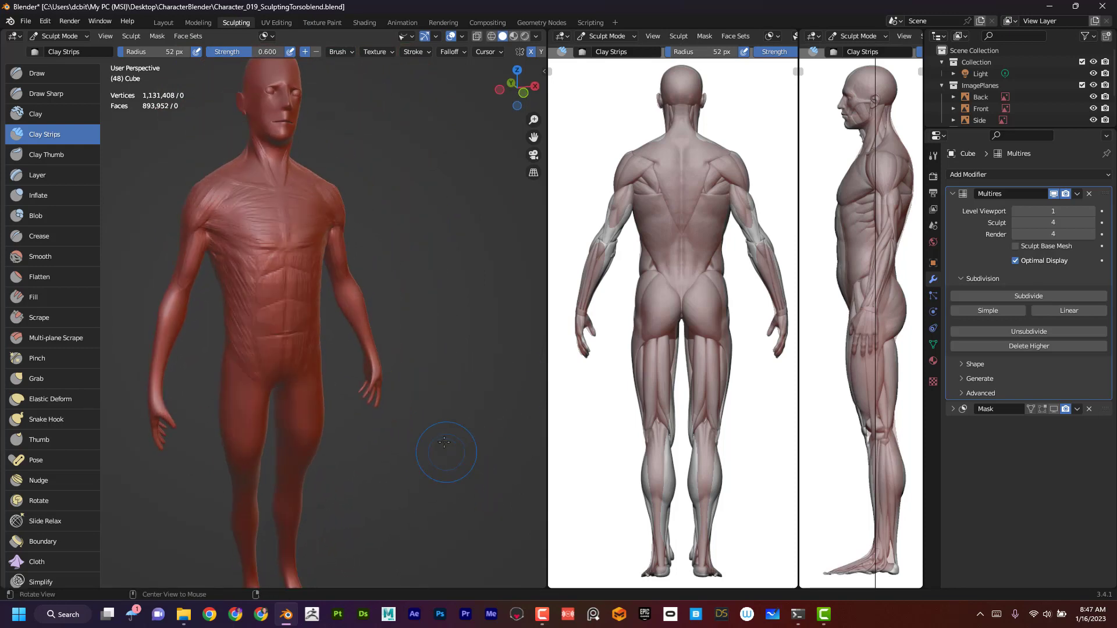
click(1093, 96)
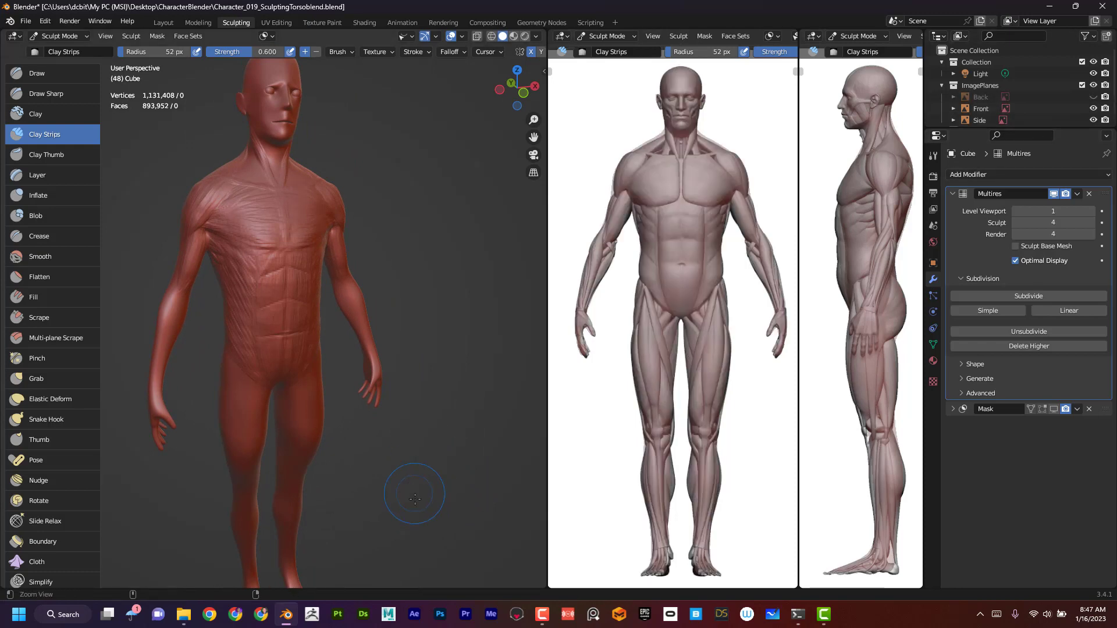
middle_drag(443, 501, 423, 510)
mouse_move(423, 510)
alt+shift+mouse_down()
mouse_move(423, 430)
mouse_move(436, 441)
mouse_move(431, 484)
mouse_move(410, 444)
alt+shift+mouse_up()
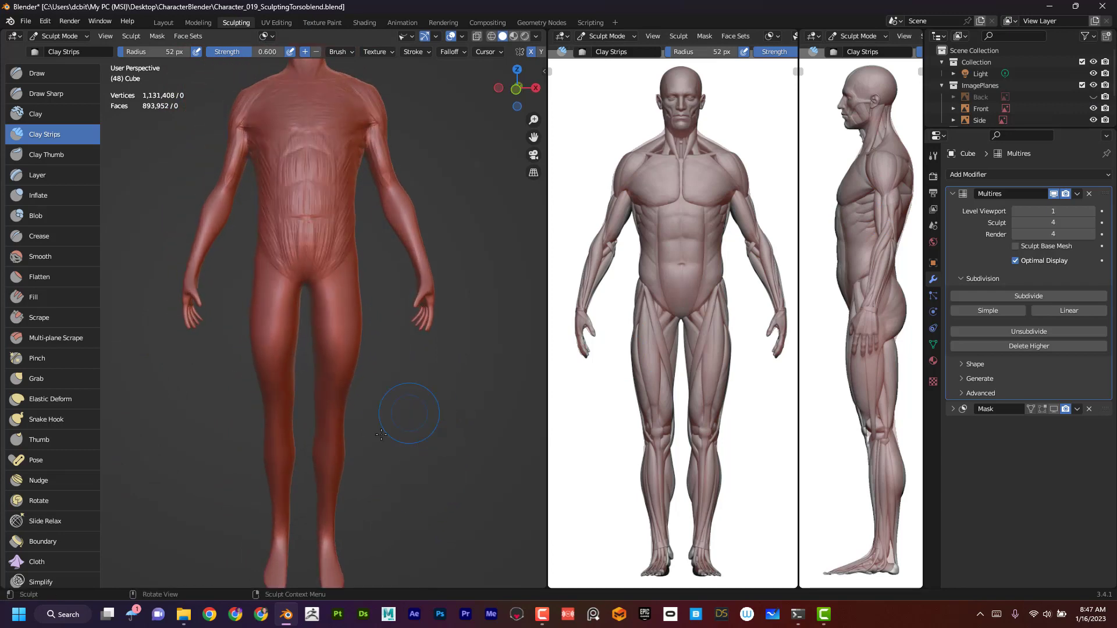
click(517, 89)
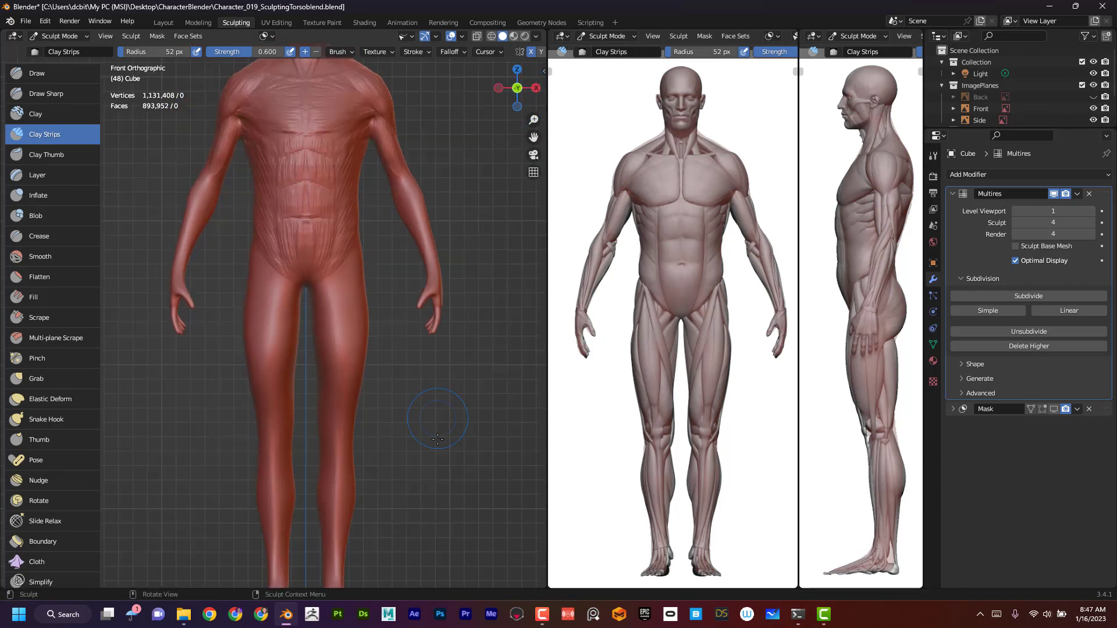
shift+middle_drag(447, 469, 451, 489)
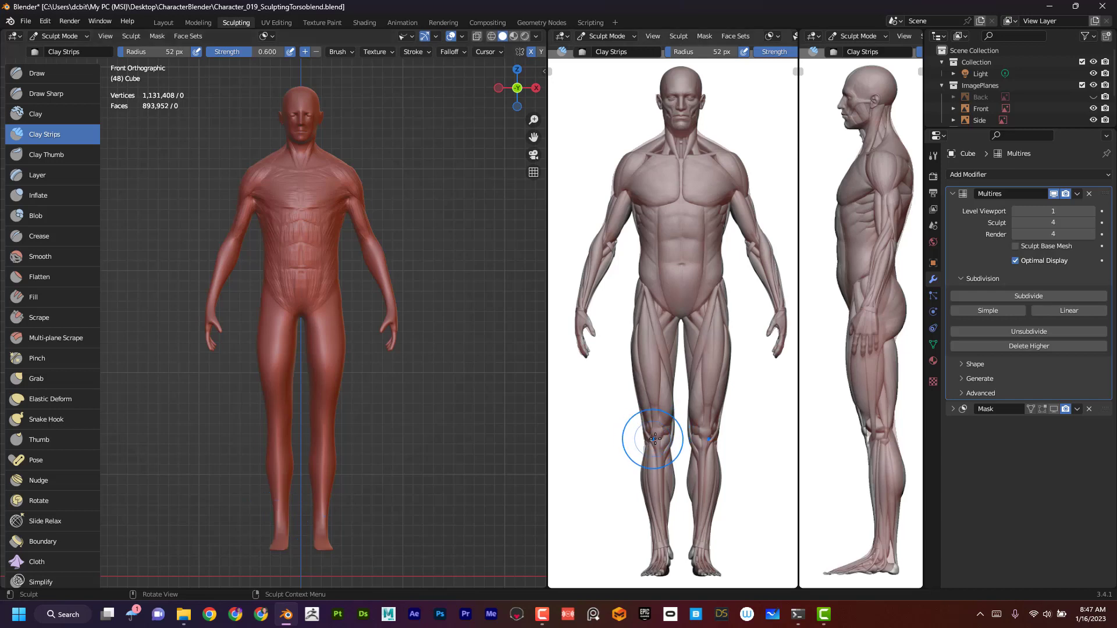
- Set the Clay Strips radius to 26 px and mark the kneecaps and shin lines on both legs
key(f)
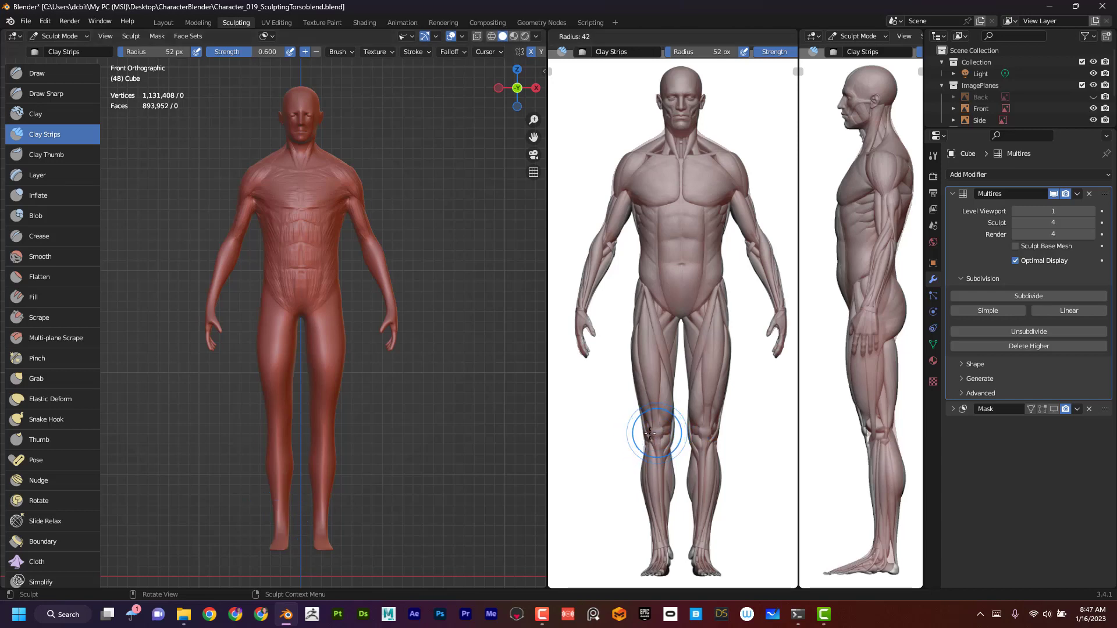
click(644, 436)
drag(659, 438, 662, 437)
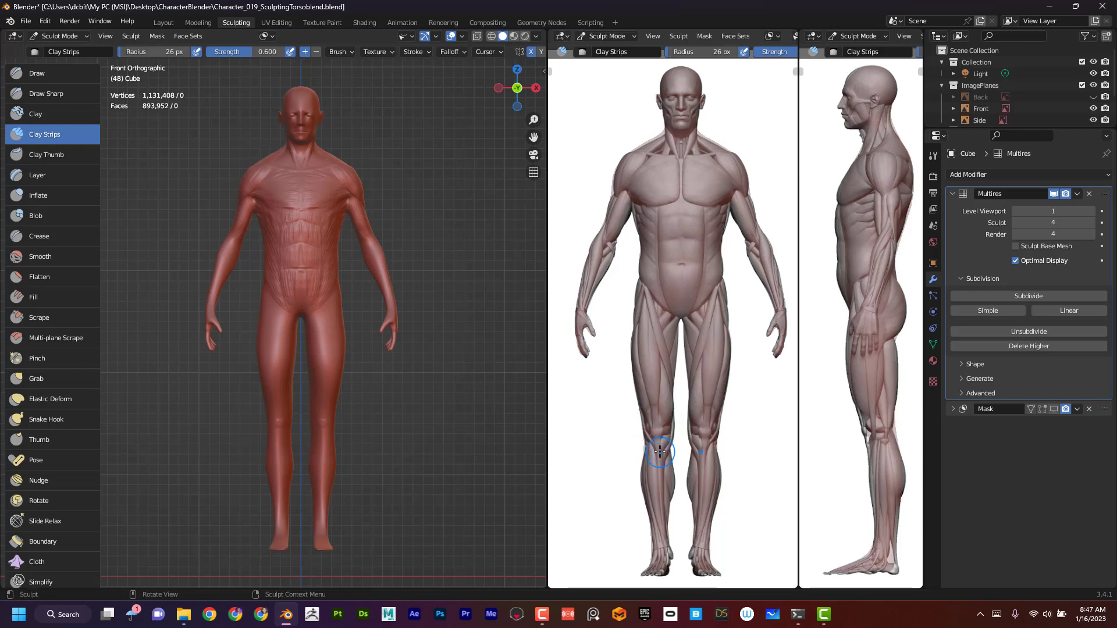
mouse_move(661, 524)
mouse_down()
mouse_move(661, 487)
mouse_move(659, 544)
mouse_up()
click(659, 544)
mouse_move(324, 447)
mouse_down()
mouse_move(322, 433)
mouse_move(280, 426)
mouse_up()
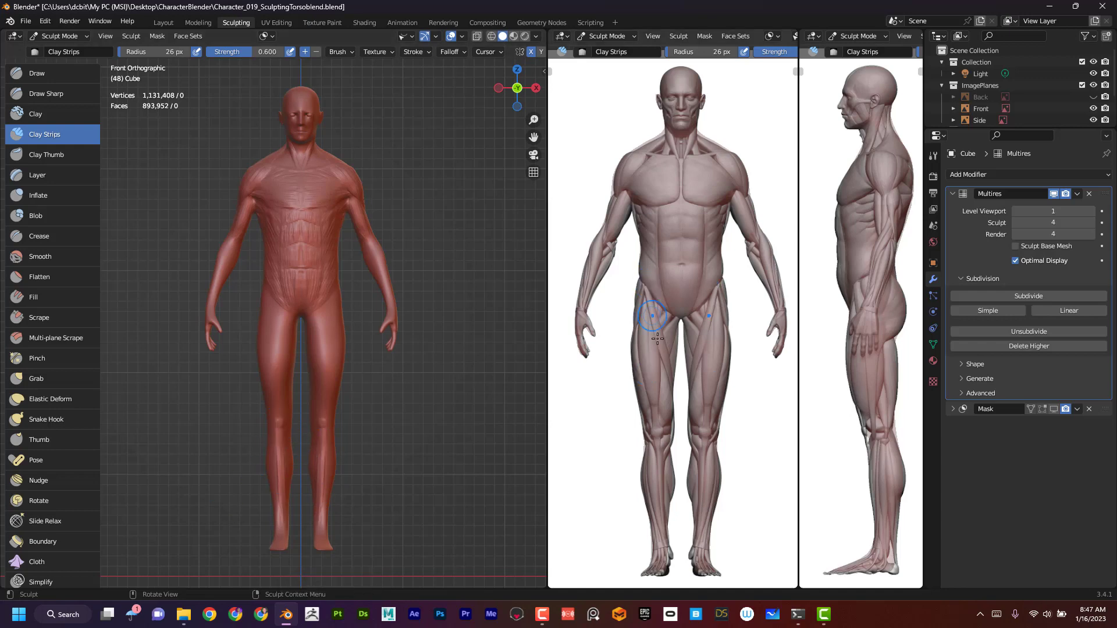
- Sculpt the sartorius as diagonal strips running from the outer hip across the front thigh toward the inner side
drag(647, 289, 640, 290)
mouse_move(663, 346)
mouse_down()
mouse_move(656, 326)
mouse_move(675, 378)
mouse_up()
drag(648, 297, 674, 386)
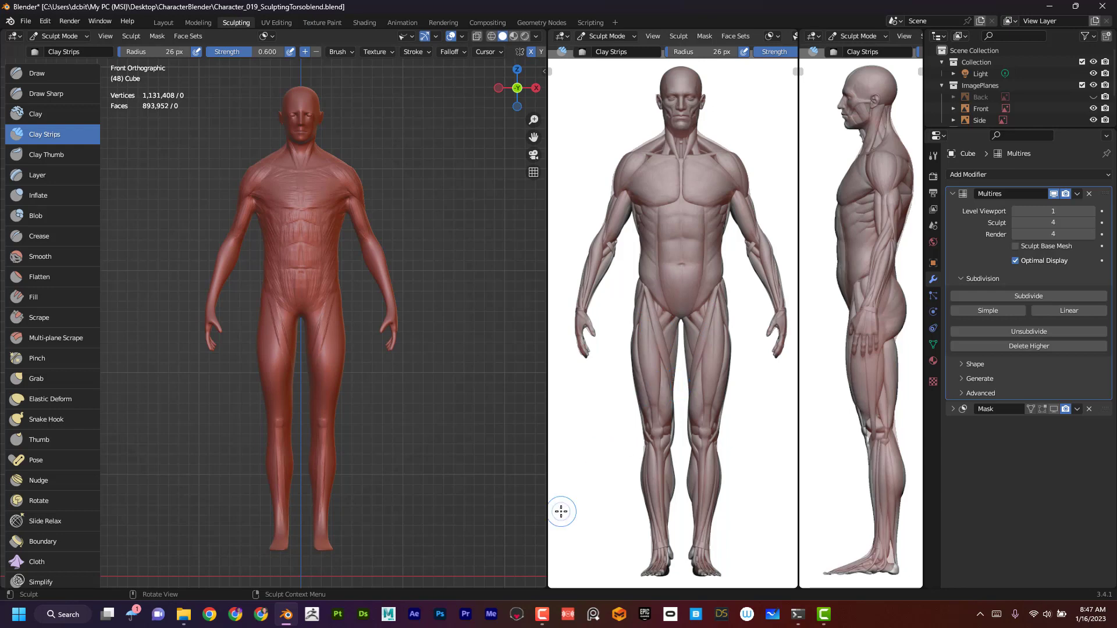
drag(655, 334, 676, 395)
- Extend the Clay Strips bands down the inner thigh to the inside of the knee
mouse_move(422, 443)
middle_down()
mouse_move(439, 419)
mouse_move(436, 318)
middle_up()
scroll(447, 407, up, 4)
mouse_move(301, 351)
mouse_down()
mouse_move(313, 302)
mouse_move(303, 270)
mouse_up()
drag(315, 319, 317, 309)
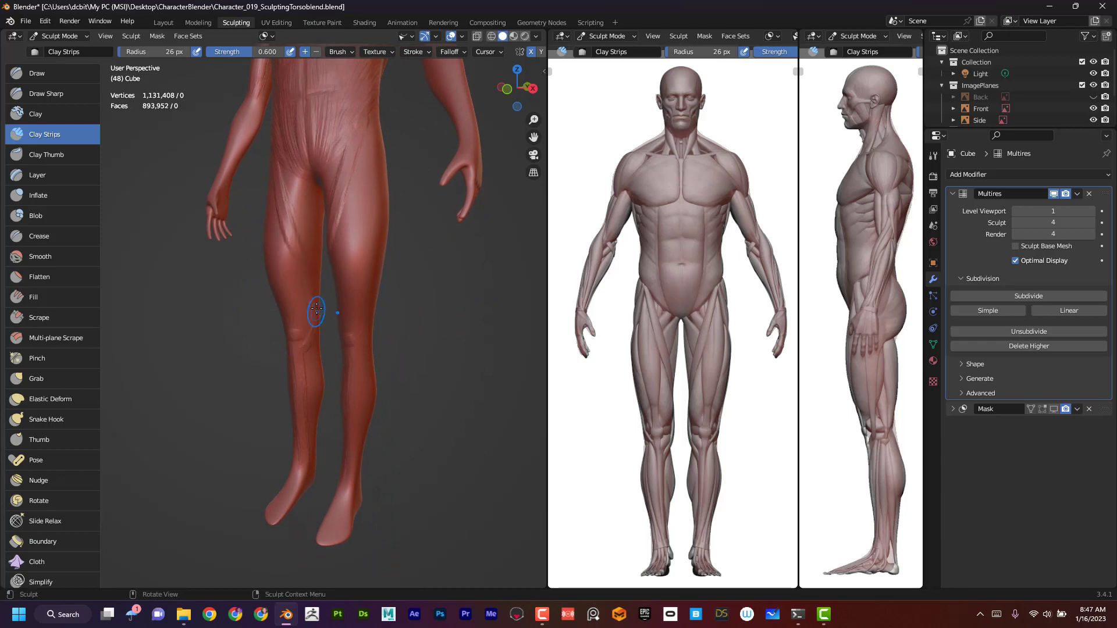
middle_drag(209, 441, 250, 439)
middle_drag(409, 382, 354, 377)
drag(314, 282, 307, 263)
mouse_move(318, 317)
mouse_down()
mouse_move(316, 308)
mouse_move(320, 329)
mouse_up()
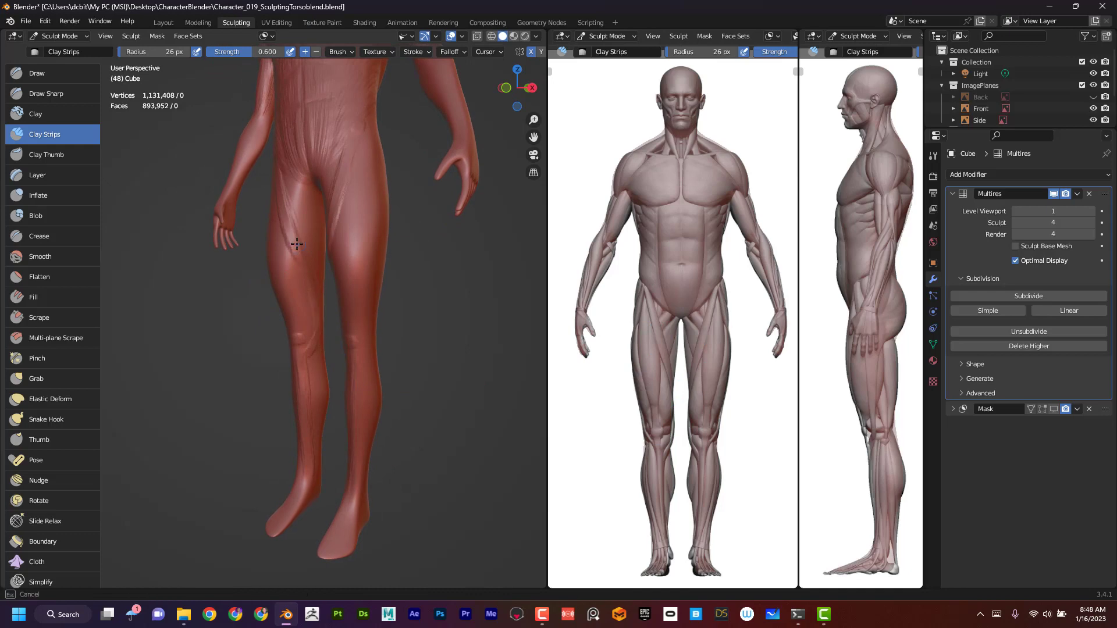
middle_drag(226, 441, 274, 396)
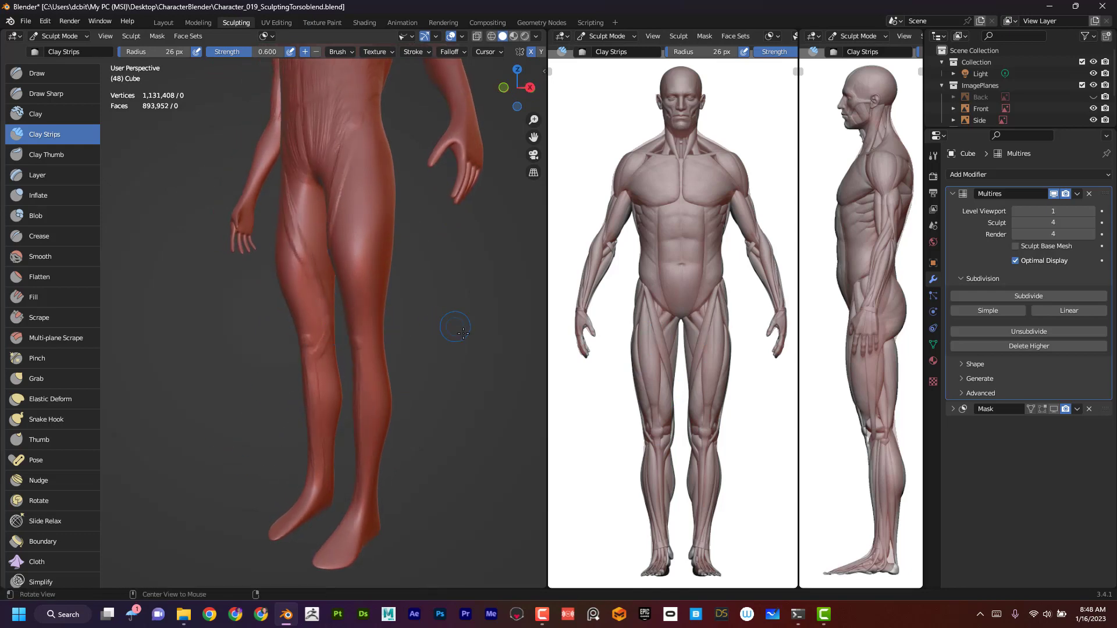
- Reinforce the sartorius strip along the inner thighs and return to the front orthographic view
alt+drag(463, 332, 294, 296)
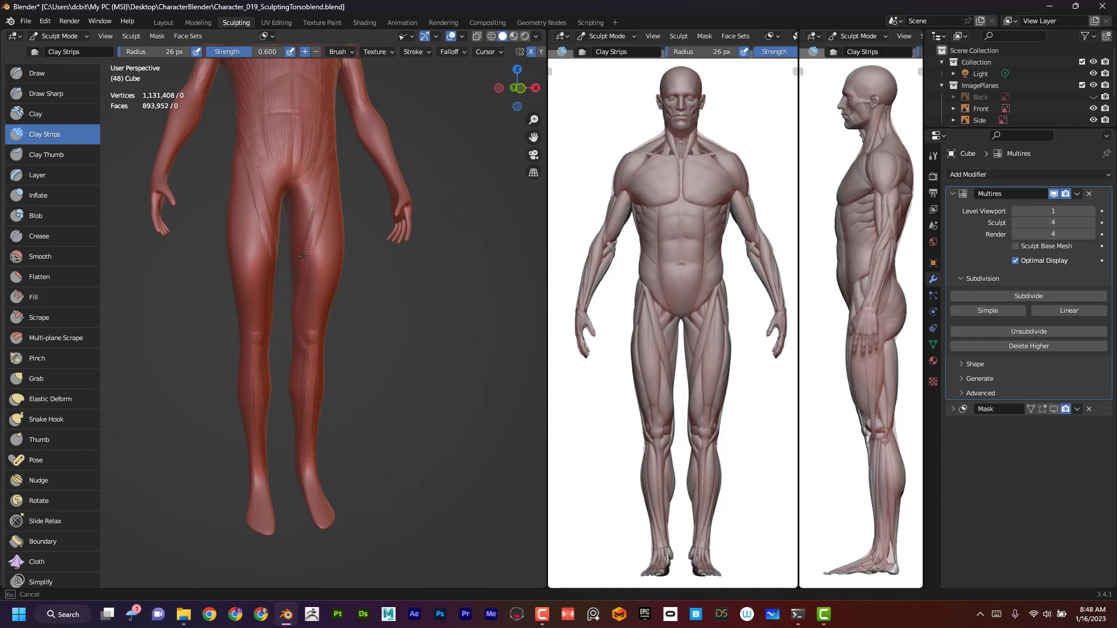
middle_drag(405, 318, 384, 308)
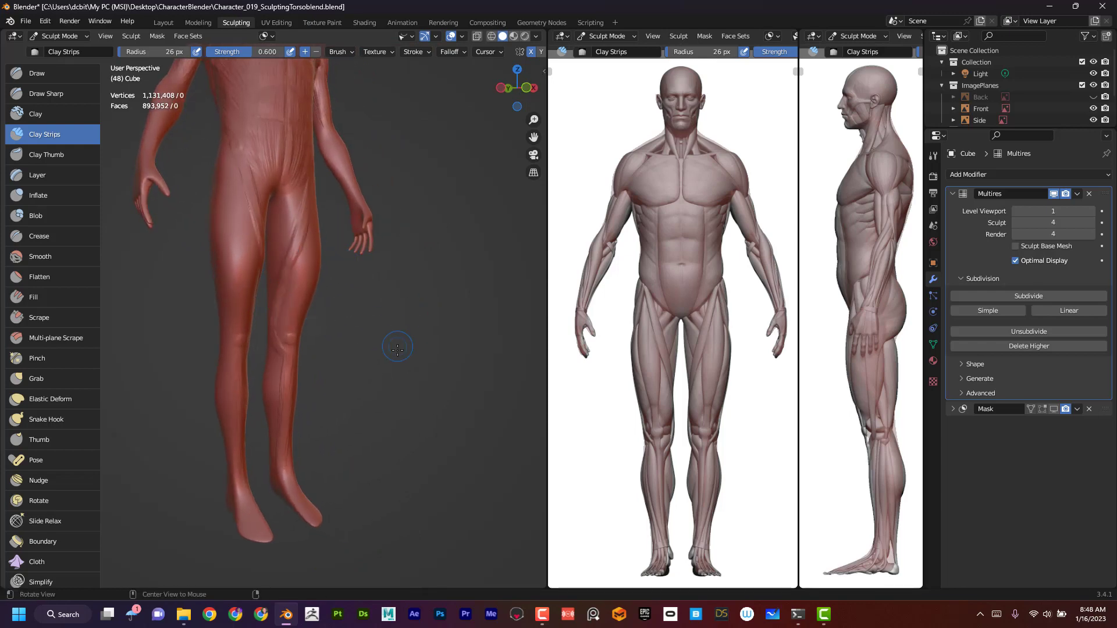
middle_drag(277, 261, 385, 445)
alt+shift+drag(385, 446, 396, 507)
mouse_move(402, 428)
ctrl+alt+mouse_down()
mouse_move(399, 479)
mouse_move(413, 469)
mouse_move(412, 426)
ctrl+alt+mouse_up()
click(516, 92)
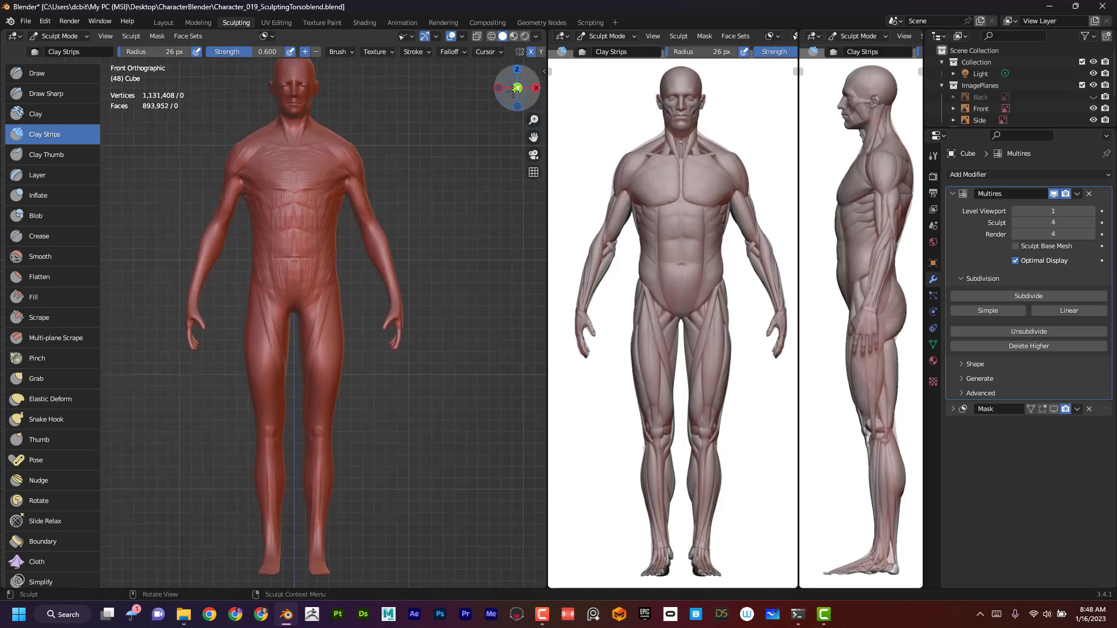
- Build up the vastus medialis with Clay Strips on the lower thigh just above the knee
mouse_move(397, 473)
ctrl+alt+mouse_down()
mouse_move(400, 431)
mouse_move(403, 461)
ctrl+alt+mouse_up()
mouse_move(412, 519)
alt+shift+mouse_down()
mouse_move(426, 419)
mouse_move(351, 327)
alt+shift+mouse_up()
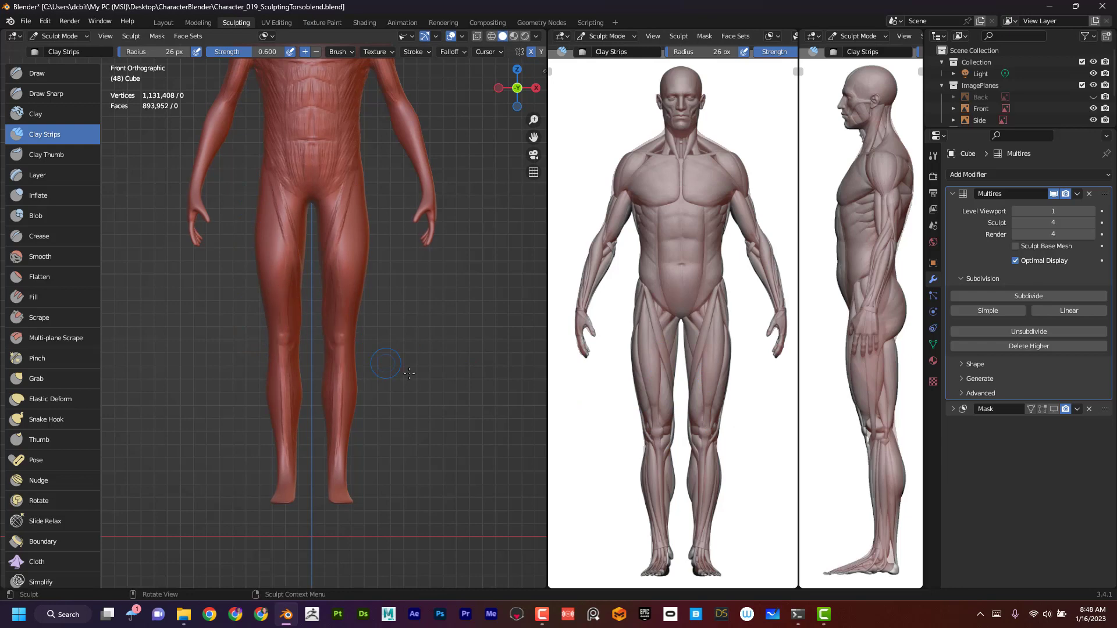
alt+drag(409, 373, 300, 326)
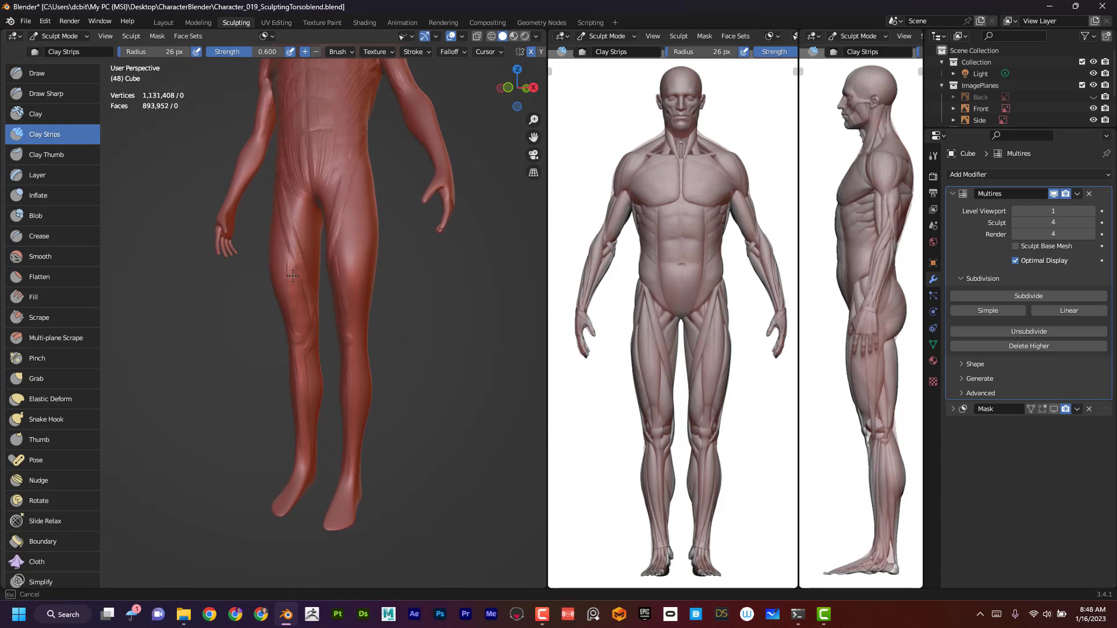
mouse_move(302, 313)
mouse_down()
mouse_move(292, 257)
mouse_move(305, 319)
mouse_move(301, 284)
mouse_up()
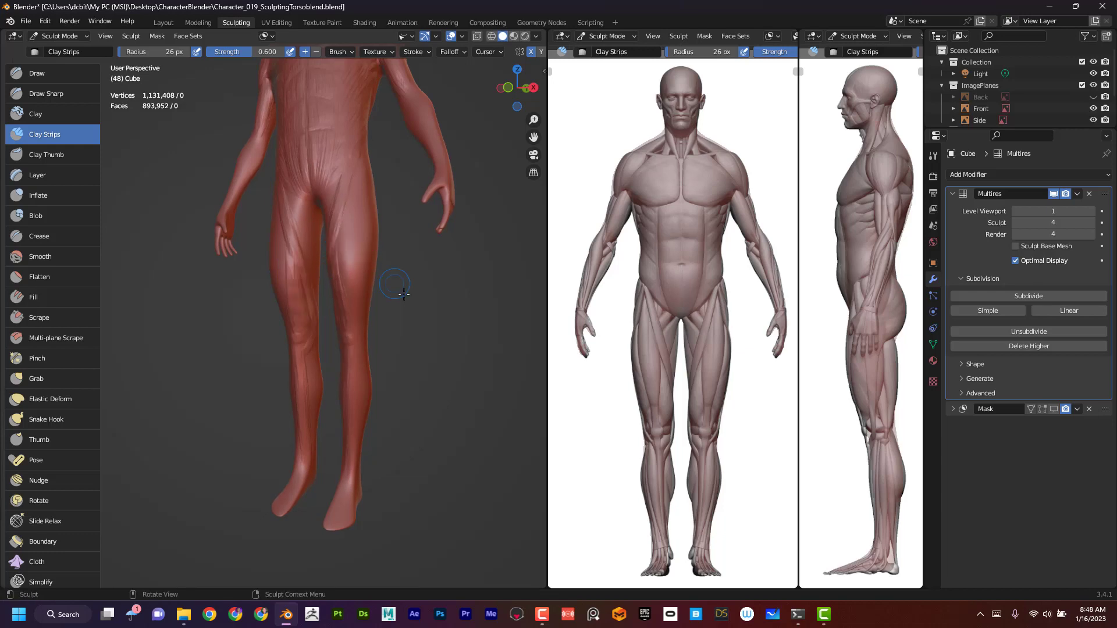
middle_drag(390, 298, 455, 303)
ctrl+middle_drag(416, 343, 411, 373)
scroll(410, 373, up, 5)
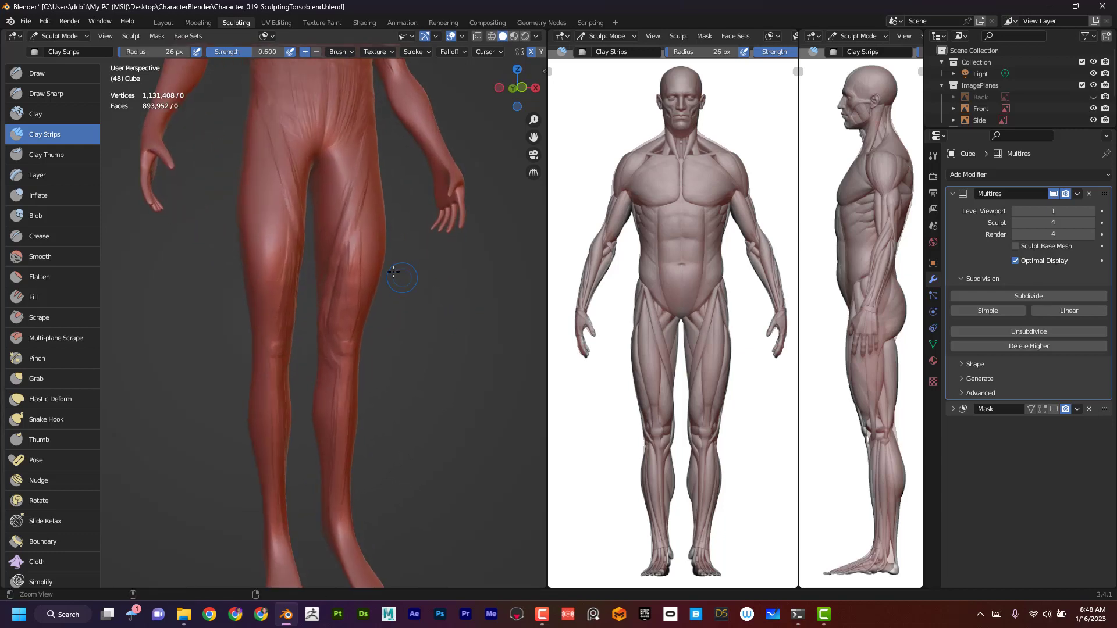
mouse_move(338, 308)
mouse_down()
mouse_move(359, 222)
mouse_move(321, 307)
mouse_move(333, 253)
mouse_move(322, 312)
mouse_move(333, 338)
mouse_up()
middle_drag(432, 448, 254, 584)
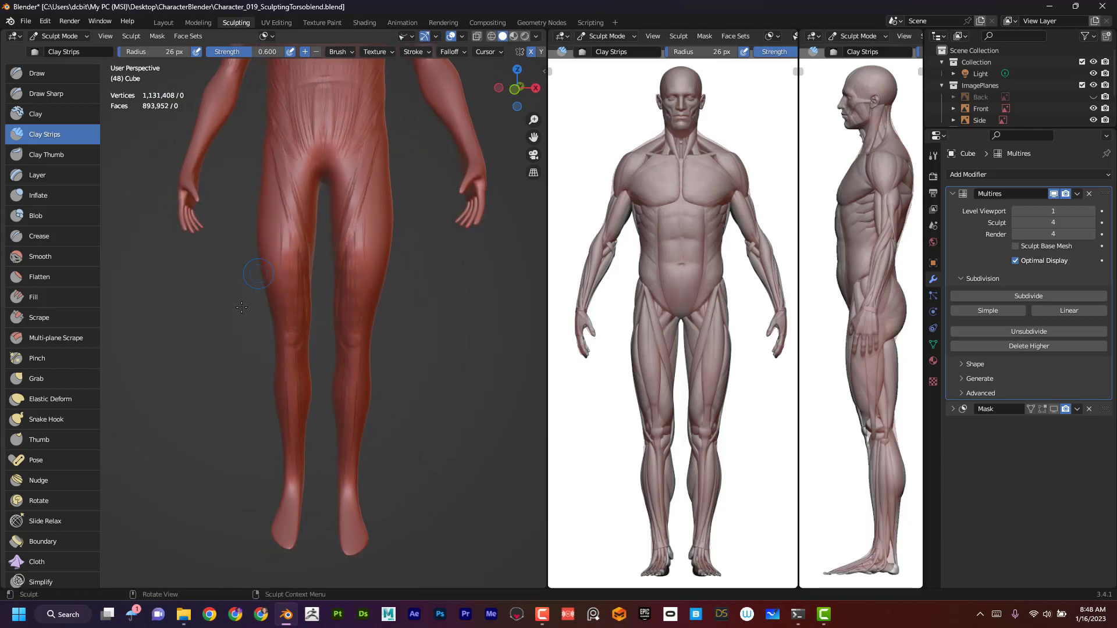
- Switch the viewport MatCap from the red material to the beige clay one
click(535, 37)
click(535, 129)
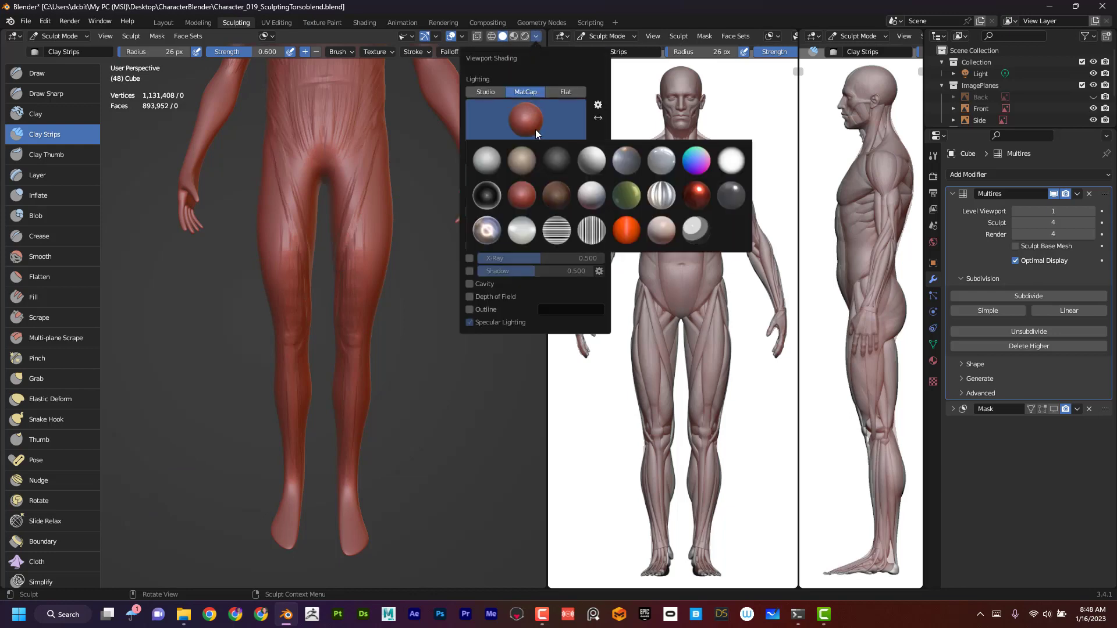
click(518, 165)
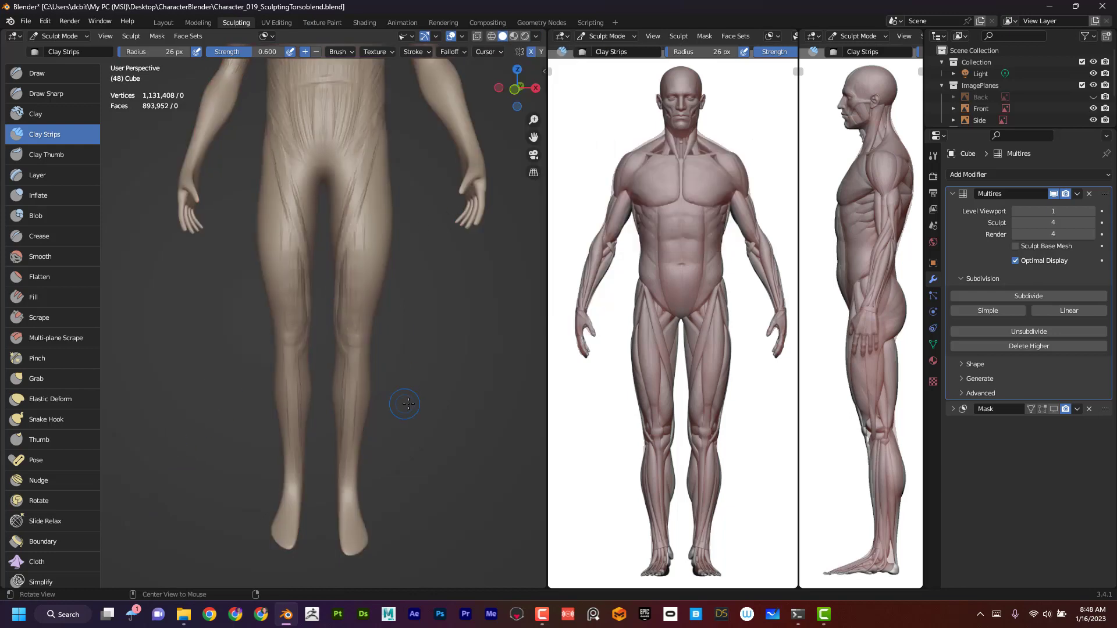
- Sculpt lengthwise quadriceps fibres on the front of the thighs from below the hip toward the knee
alt+drag(408, 404, 398, 403)
drag(363, 246, 365, 219)
mouse_move(377, 161)
mouse_down()
mouse_move(378, 146)
mouse_move(389, 217)
mouse_up()
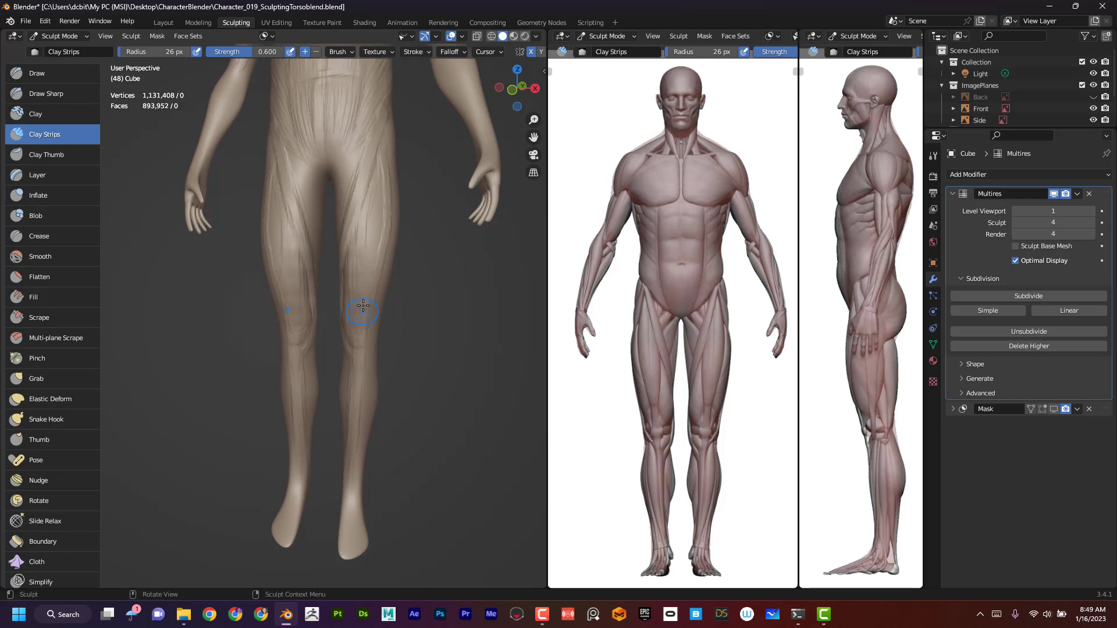
drag(373, 230, 375, 204)
mouse_move(368, 244)
mouse_down()
mouse_move(366, 194)
mouse_move(381, 223)
mouse_up()
mouse_move(383, 174)
mouse_down()
mouse_move(380, 162)
mouse_move(368, 268)
mouse_move(379, 255)
mouse_move(373, 167)
mouse_up()
mouse_move(367, 258)
mouse_down()
mouse_move(361, 233)
mouse_move(376, 269)
mouse_move(374, 215)
mouse_up()
mouse_move(373, 256)
mouse_down()
mouse_move(369, 316)
mouse_move(379, 309)
mouse_up()
middle_drag(407, 320, 437, 327)
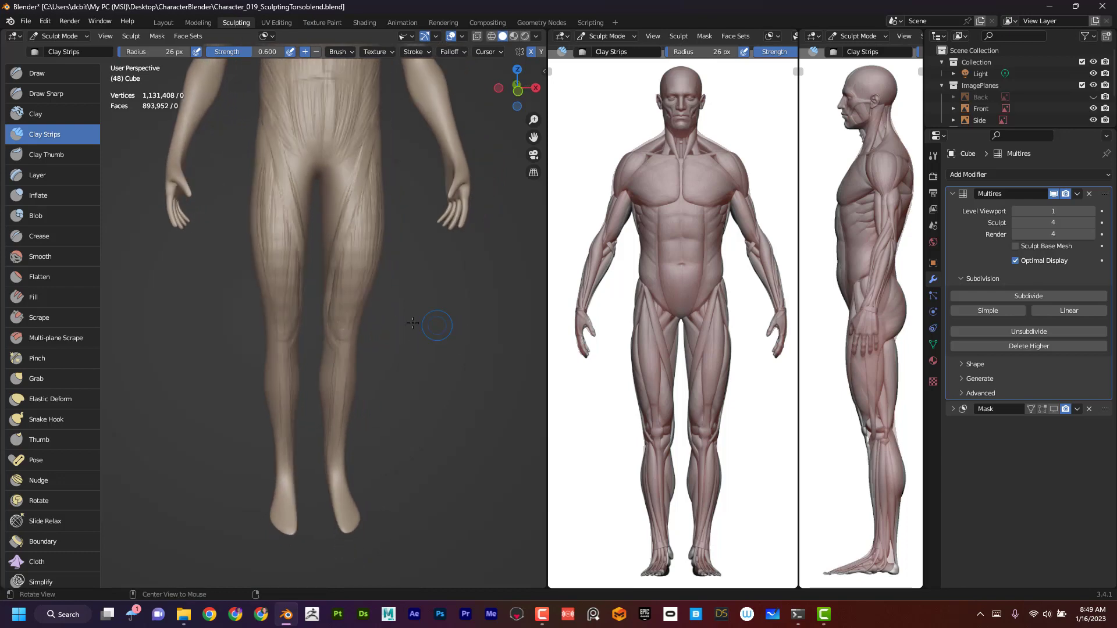
- Add Clay Strips fibres to the lower thigh around the kneecap and to the front of the upper thigh
drag(346, 286, 340, 326)
mouse_move(343, 296)
mouse_down()
mouse_move(338, 326)
mouse_move(342, 259)
mouse_move(329, 323)
mouse_move(335, 283)
mouse_up()
drag(349, 331, 356, 339)
alt+drag(396, 310, 425, 307)
mouse_move(312, 314)
mouse_down()
mouse_move(328, 272)
mouse_move(321, 334)
mouse_move(328, 299)
mouse_up()
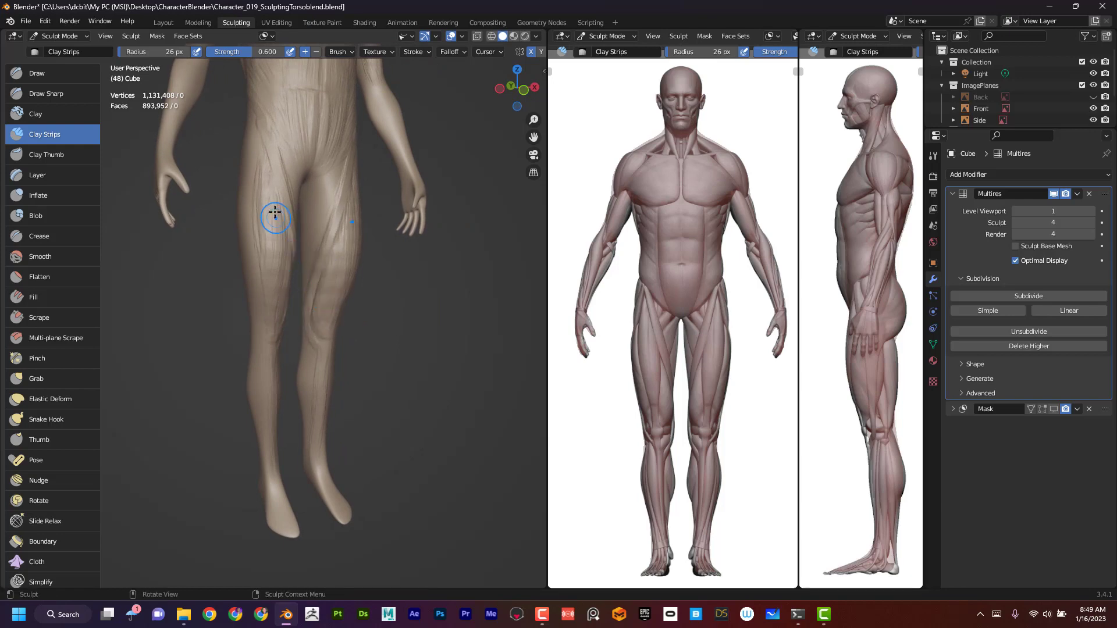
drag(258, 205, 275, 252)
- Set the Clay Strips radius to 33 px and build up vastus lateralis fibres on the outer front thigh
mouse_move(447, 404)
middle_down()
mouse_move(435, 413)
mouse_move(445, 285)
middle_up()
middle_drag(427, 365, 413, 374)
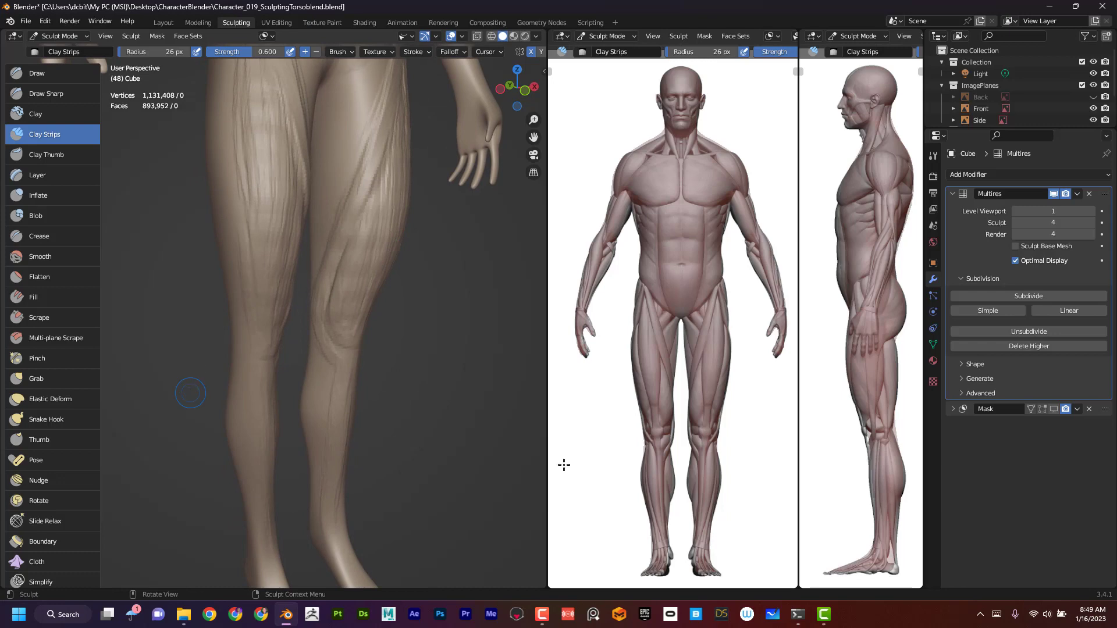
middle_drag(461, 419, 361, 399)
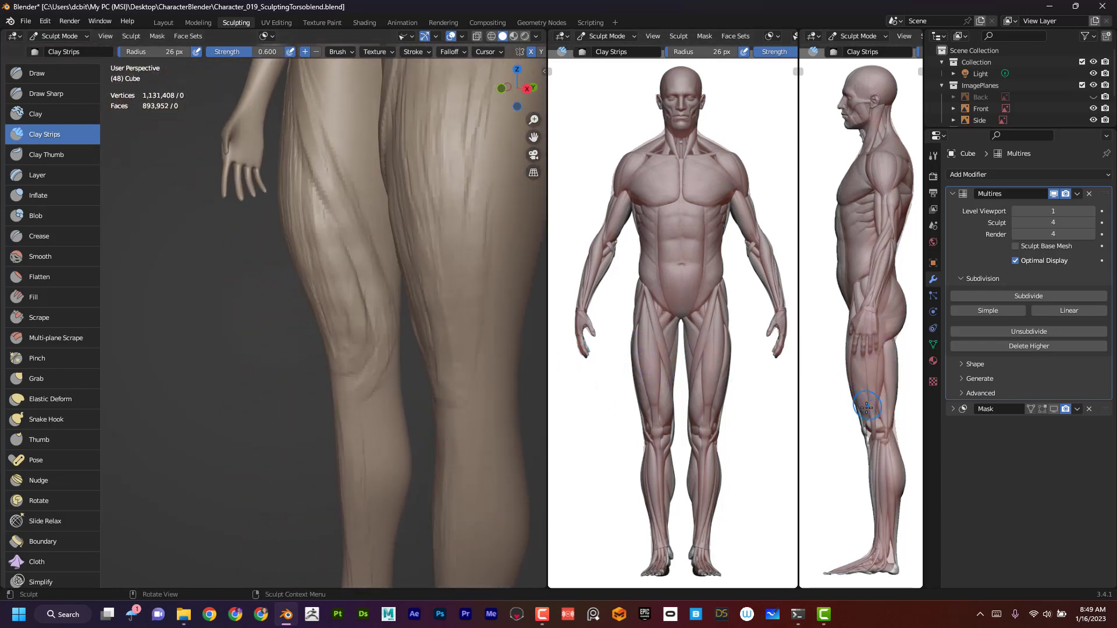
mouse_move(338, 492)
middle_down()
mouse_move(439, 439)
mouse_move(364, 333)
middle_up()
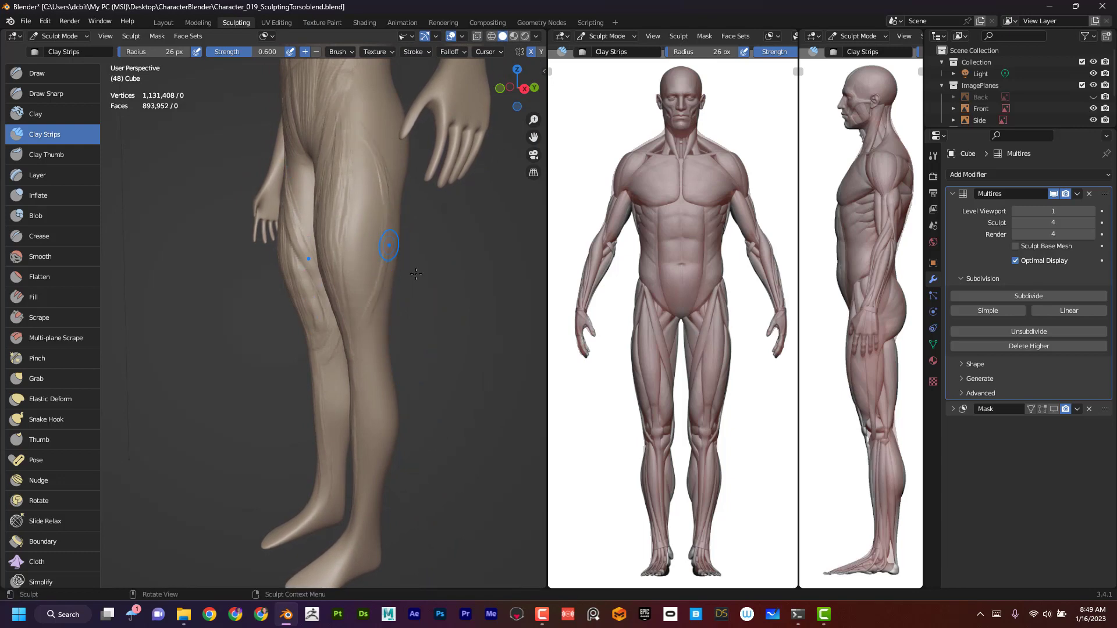
mouse_move(386, 249)
middle_down()
mouse_move(481, 333)
mouse_move(466, 325)
middle_up()
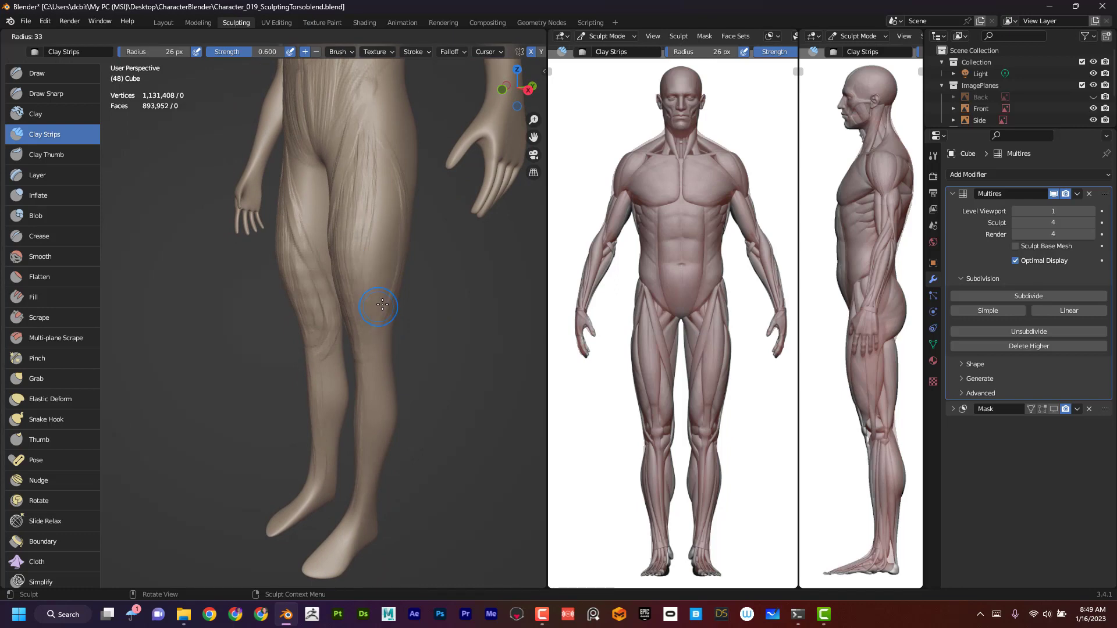
key(f)
drag(391, 232, 386, 259)
drag(400, 178, 386, 256)
drag(394, 189, 378, 268)
mouse_move(375, 217)
mouse_down()
mouse_move(372, 291)
mouse_move(382, 227)
mouse_move(381, 291)
mouse_move(397, 262)
mouse_up()
mouse_move(395, 222)
mouse_down()
mouse_move(386, 175)
mouse_move(388, 189)
mouse_up()
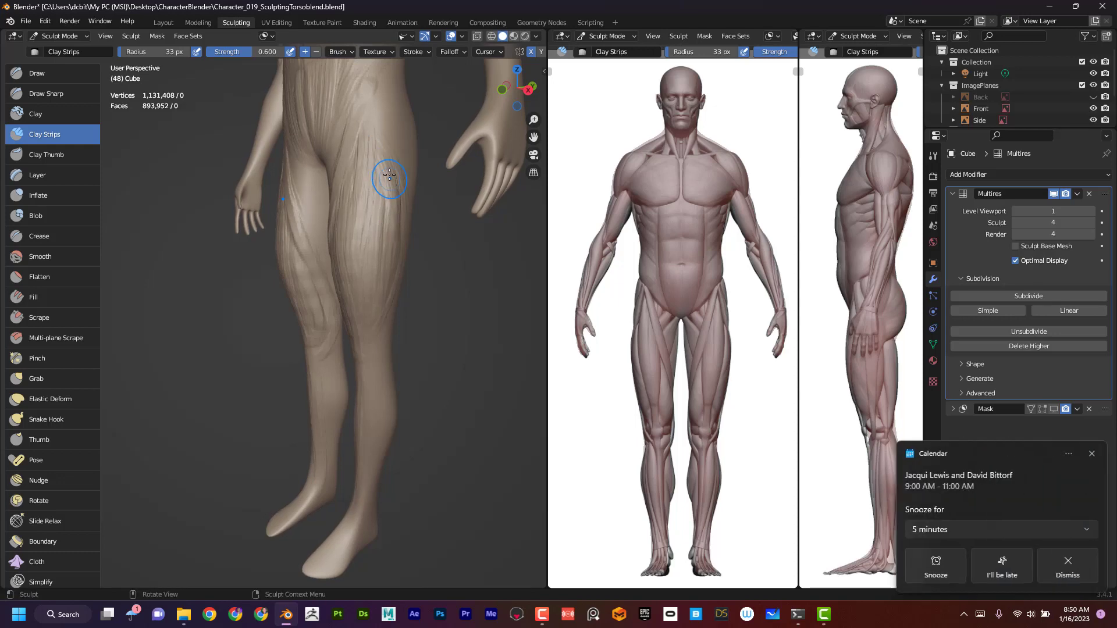
- Dismiss the calendar reminder and layer more long fibres along the front of the outer thigh
click(1091, 454)
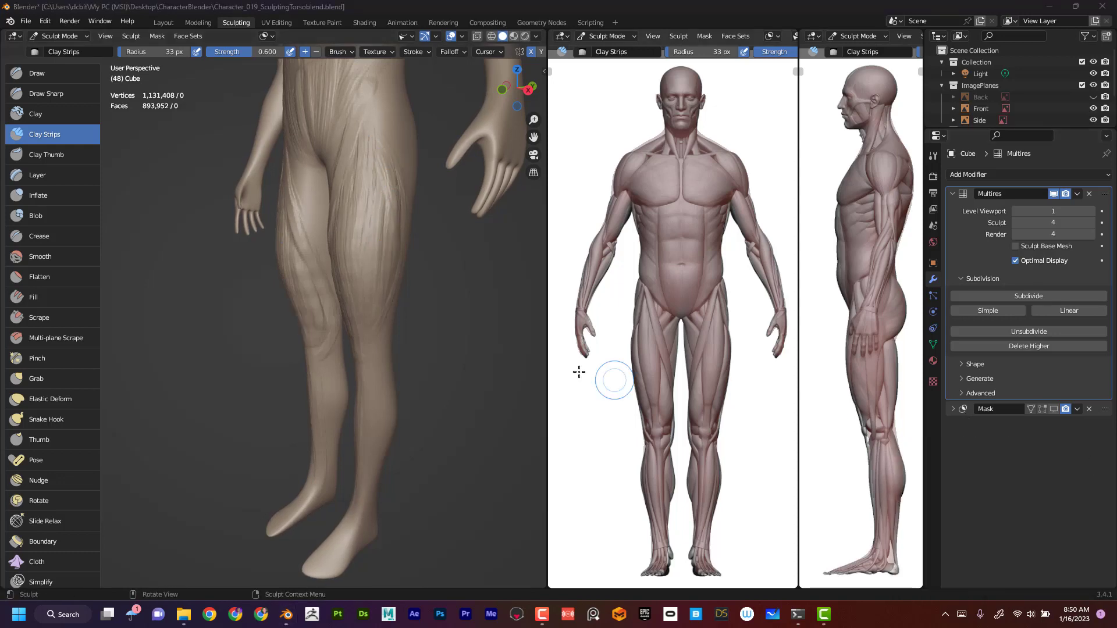
mouse_move(382, 239)
mouse_down()
mouse_move(381, 151)
mouse_move(394, 209)
mouse_move(395, 188)
mouse_up()
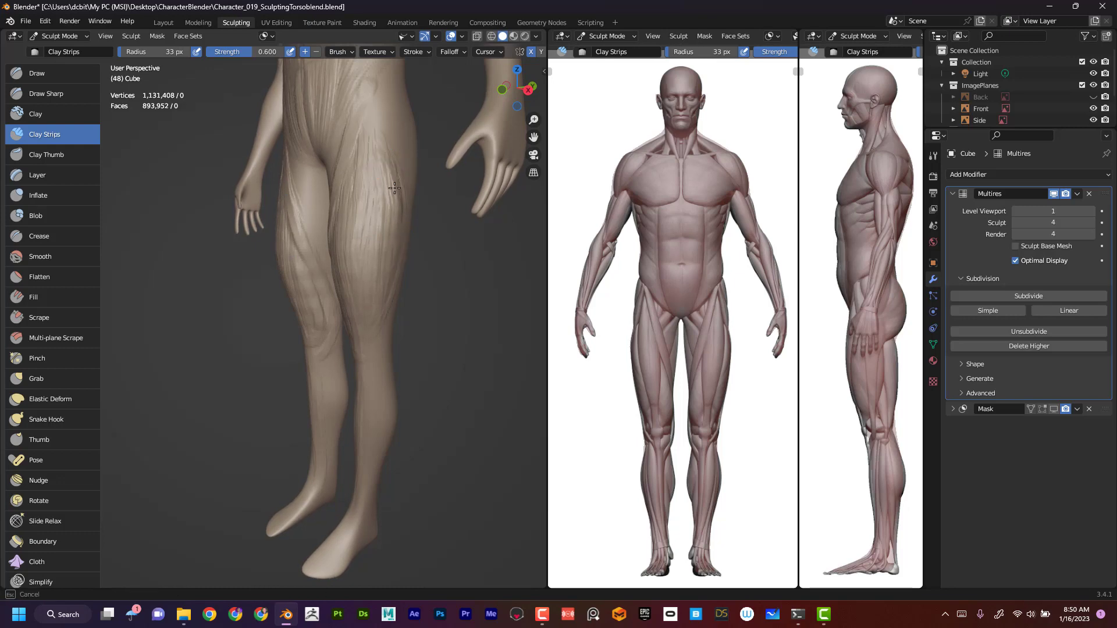
mouse_move(384, 265)
mouse_down()
mouse_move(377, 160)
mouse_move(377, 259)
mouse_move(378, 180)
mouse_up()
drag(381, 285, 382, 198)
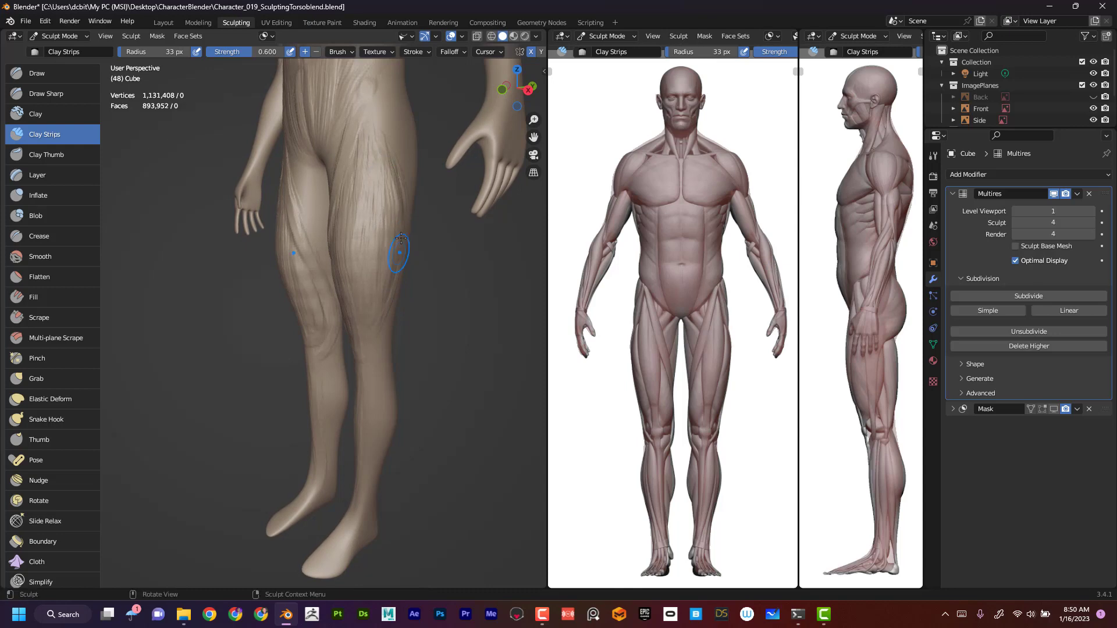
- Sculpt long outer-thigh fibres from the hip down to the outside of the knee
mouse_move(401, 296)
middle_down()
mouse_move(503, 324)
mouse_move(448, 343)
mouse_move(460, 332)
mouse_move(448, 290)
middle_up()
drag(390, 279, 408, 163)
drag(395, 244, 402, 157)
drag(393, 250, 396, 142)
drag(389, 237, 387, 145)
drag(378, 269, 373, 203)
drag(376, 297, 376, 239)
drag(377, 324, 374, 357)
drag(381, 308, 378, 346)
drag(384, 285, 379, 329)
middle_drag(414, 307, 438, 303)
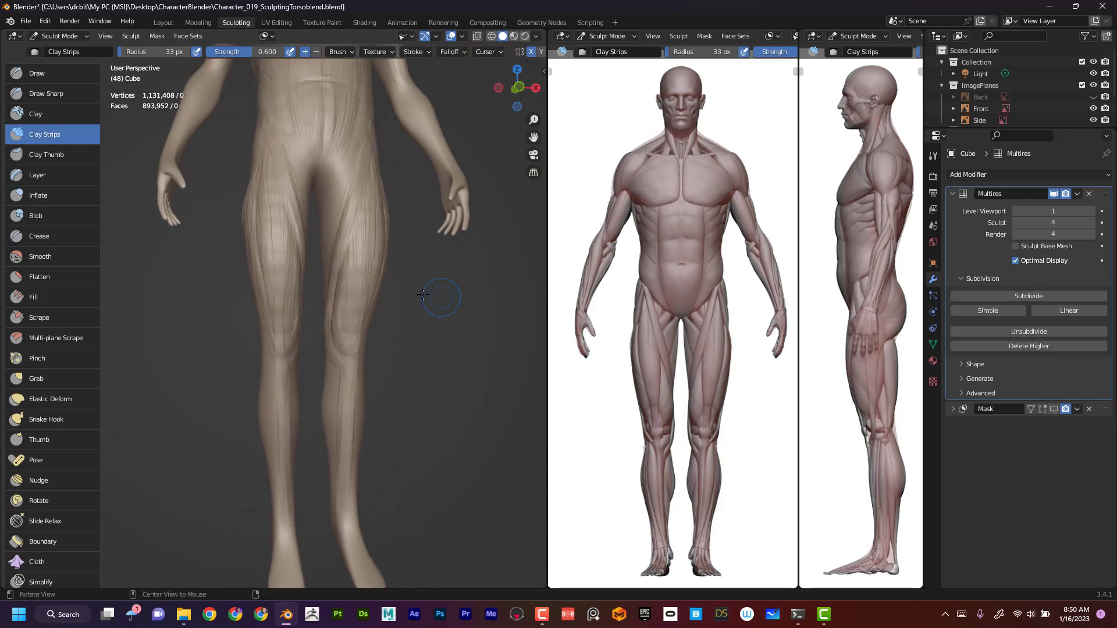
- Sculpt adductor fibres with Clay Strips from the groin onto the upper inner thighs, checking them from below and the front
mouse_move(393, 279)
alt+mouse_down()
mouse_move(397, 308)
mouse_move(396, 296)
alt+mouse_up()
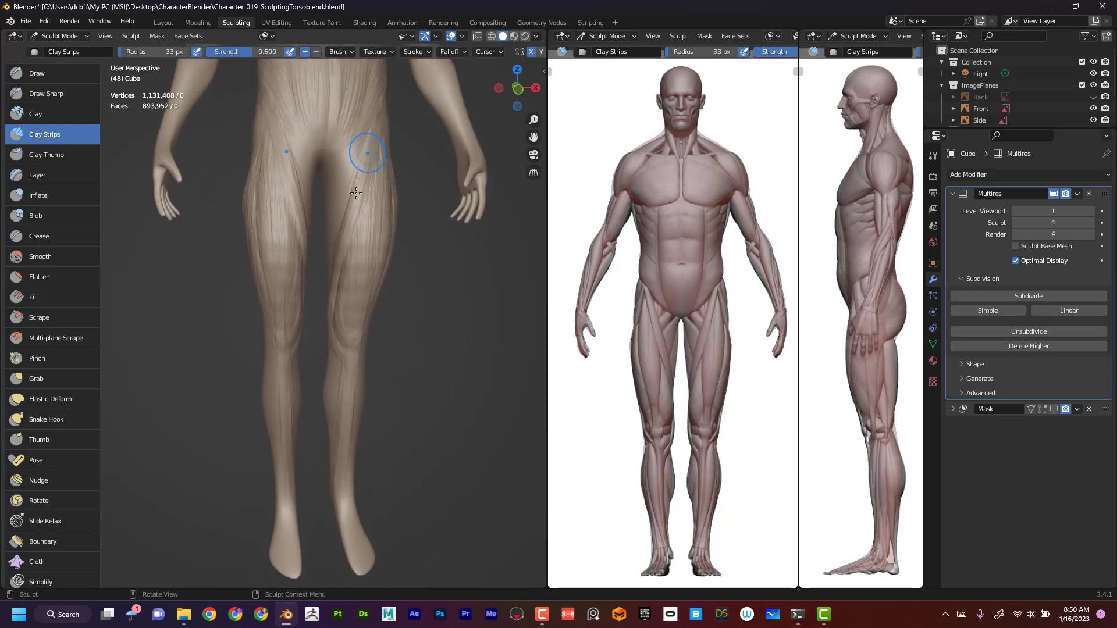
middle_drag(476, 413, 338, 291)
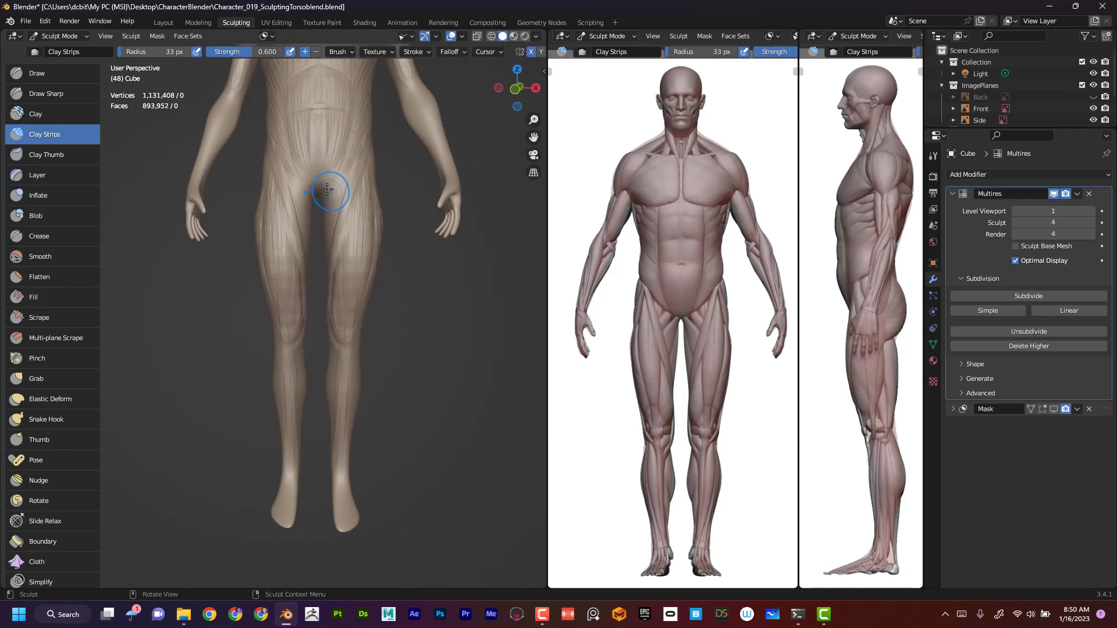
mouse_move(413, 354)
middle_down()
mouse_move(412, 326)
mouse_move(416, 442)
mouse_move(429, 437)
middle_up()
ctrl+alt+drag(429, 437, 426, 439)
drag(294, 321, 300, 324)
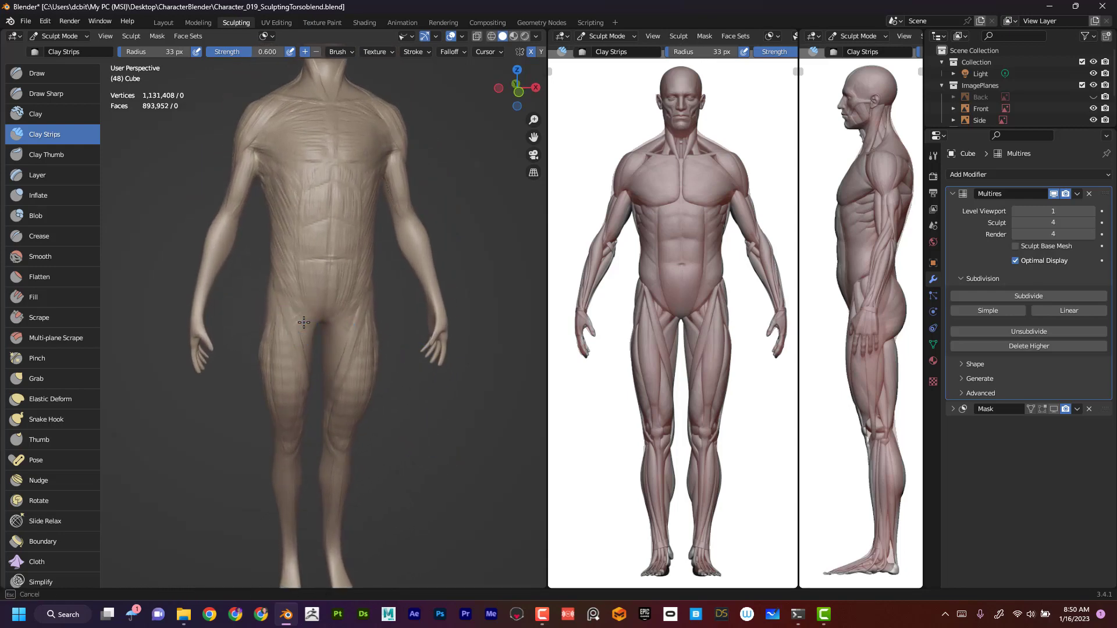
mouse_move(417, 437)
ctrl+alt+mouse_down()
mouse_move(414, 411)
mouse_move(402, 410)
ctrl+alt+mouse_up()
drag(308, 348, 326, 325)
drag(311, 349, 323, 337)
middle_drag(409, 383, 373, 378)
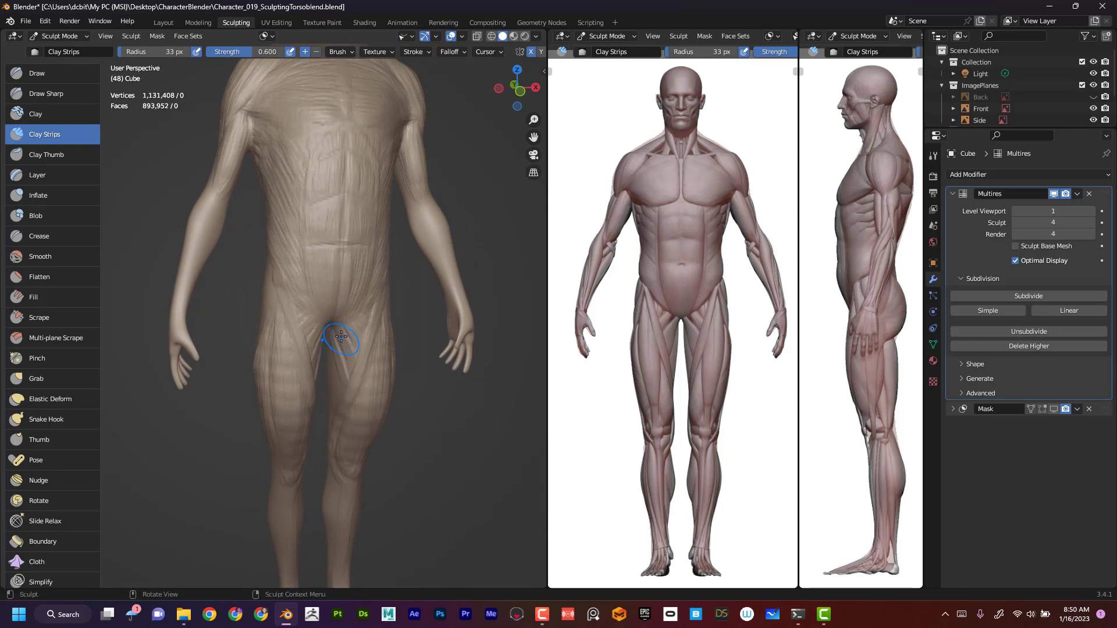
middle_drag(352, 360, 334, 404)
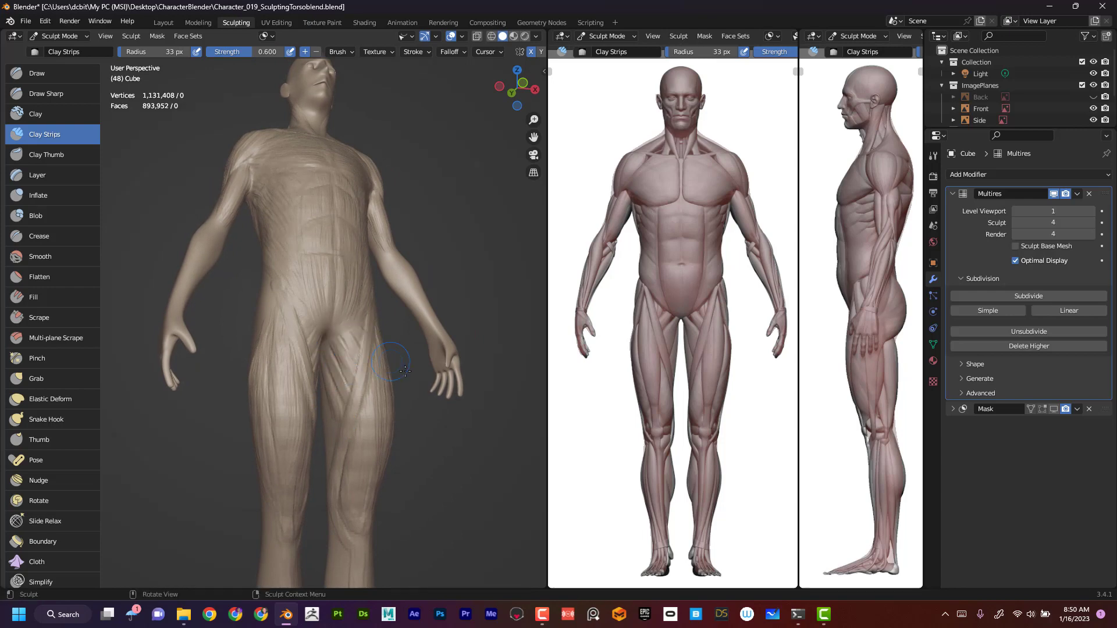
middle_drag(457, 431, 433, 510)
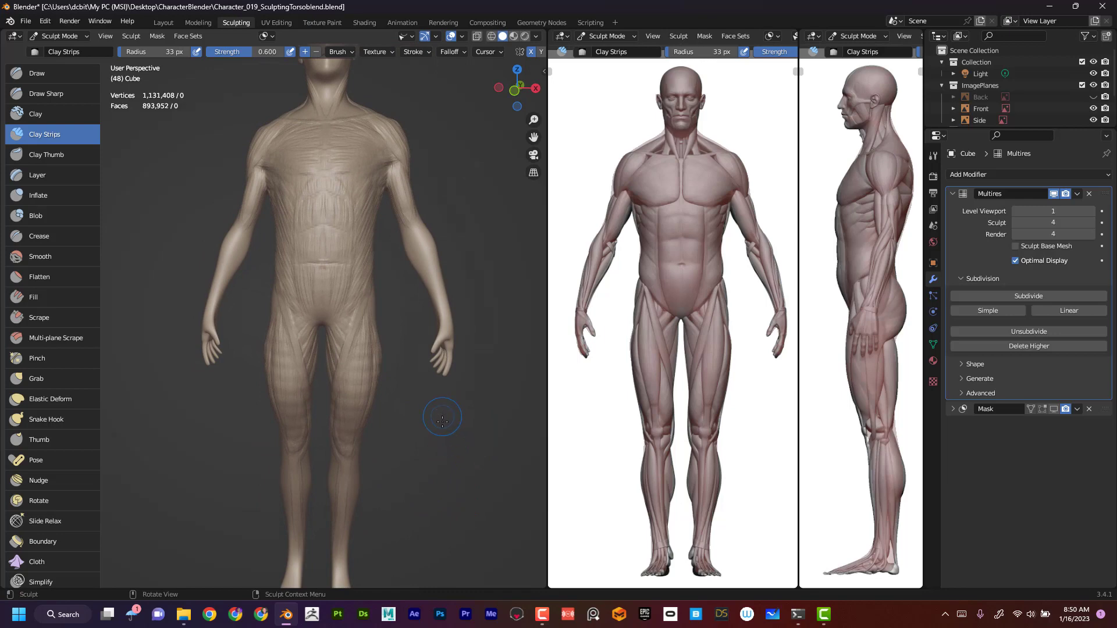
- Sculpt external oblique fibres with Clay Strips along the flank down to the top of the hip
mouse_move(434, 442)
middle_down()
mouse_move(424, 437)
mouse_move(437, 447)
middle_up()
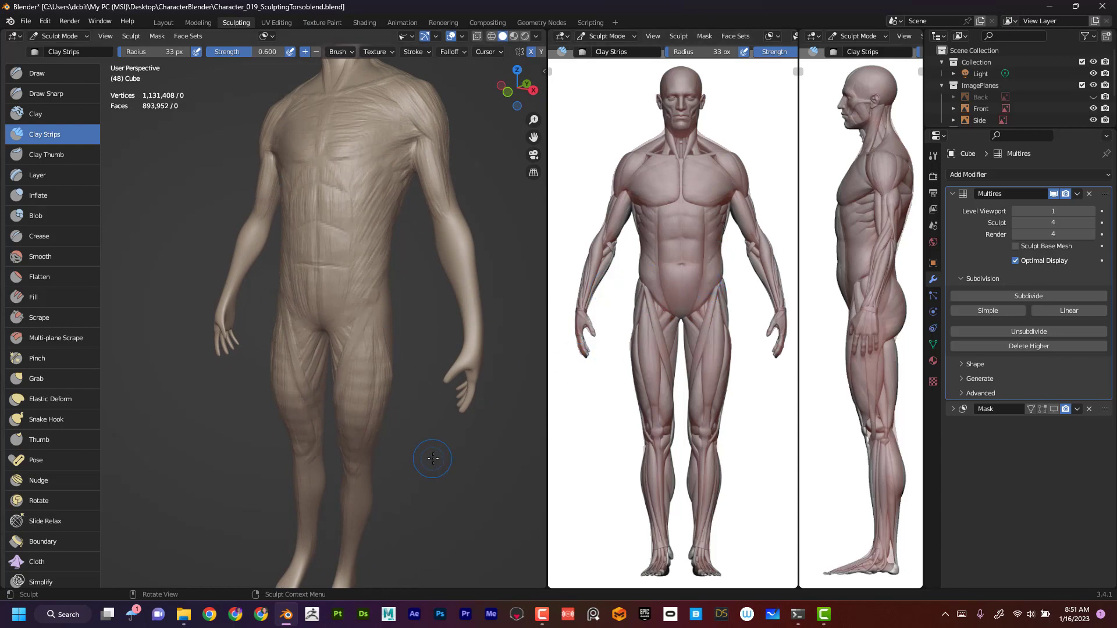
middle_drag(443, 433, 349, 311)
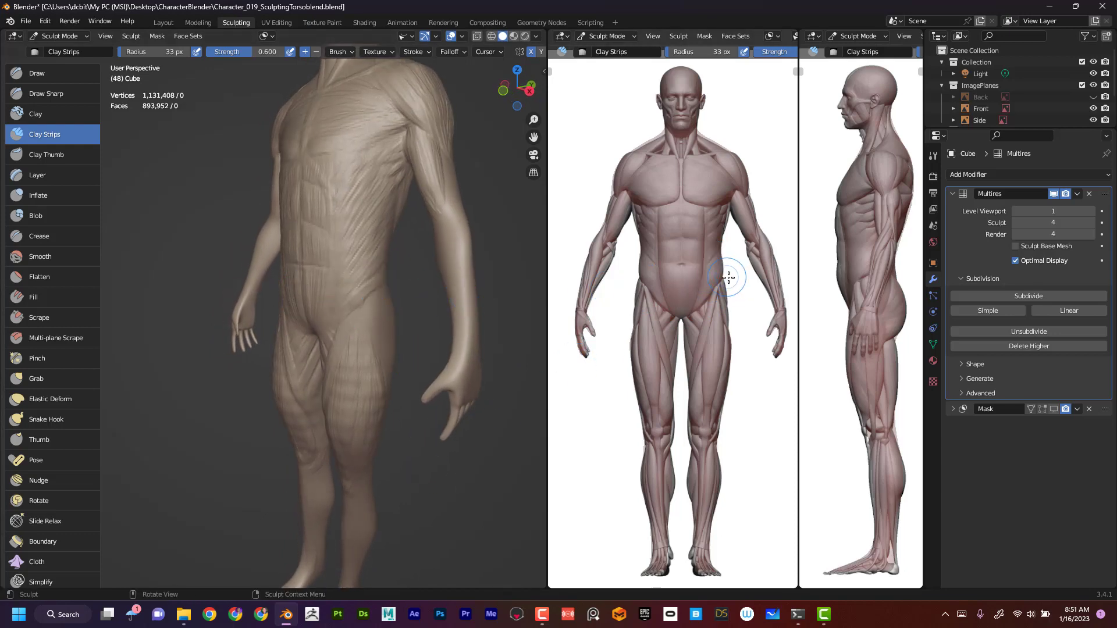
ctrl+middle_drag(453, 469, 443, 423)
drag(379, 291, 408, 259)
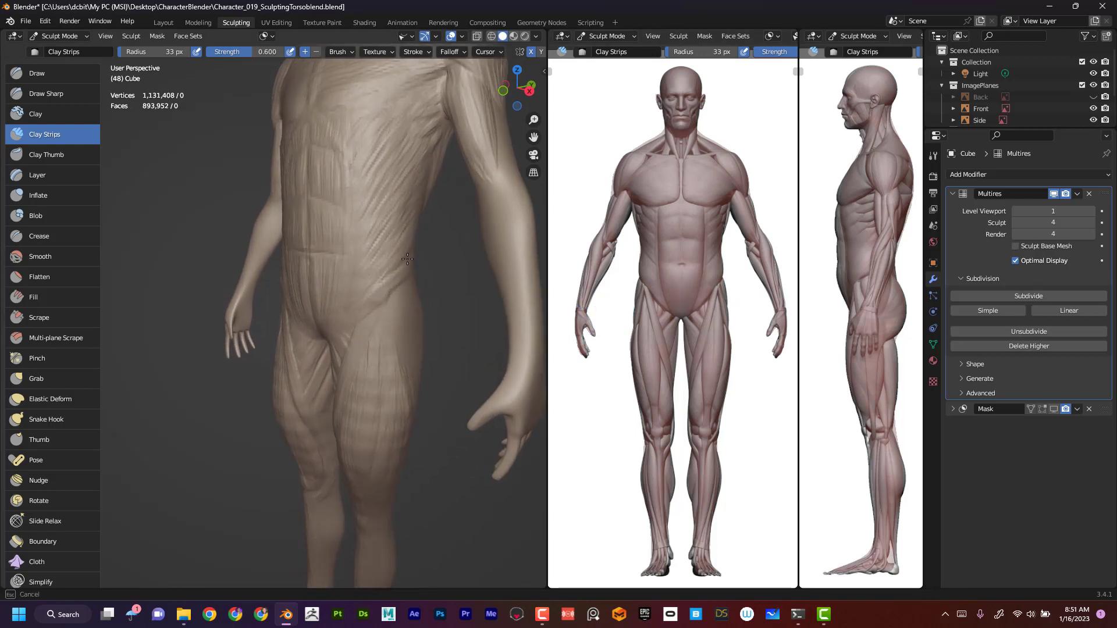
mouse_move(410, 252)
middle_down()
mouse_move(379, 282)
mouse_move(396, 273)
mouse_move(357, 287)
mouse_move(394, 280)
middle_up()
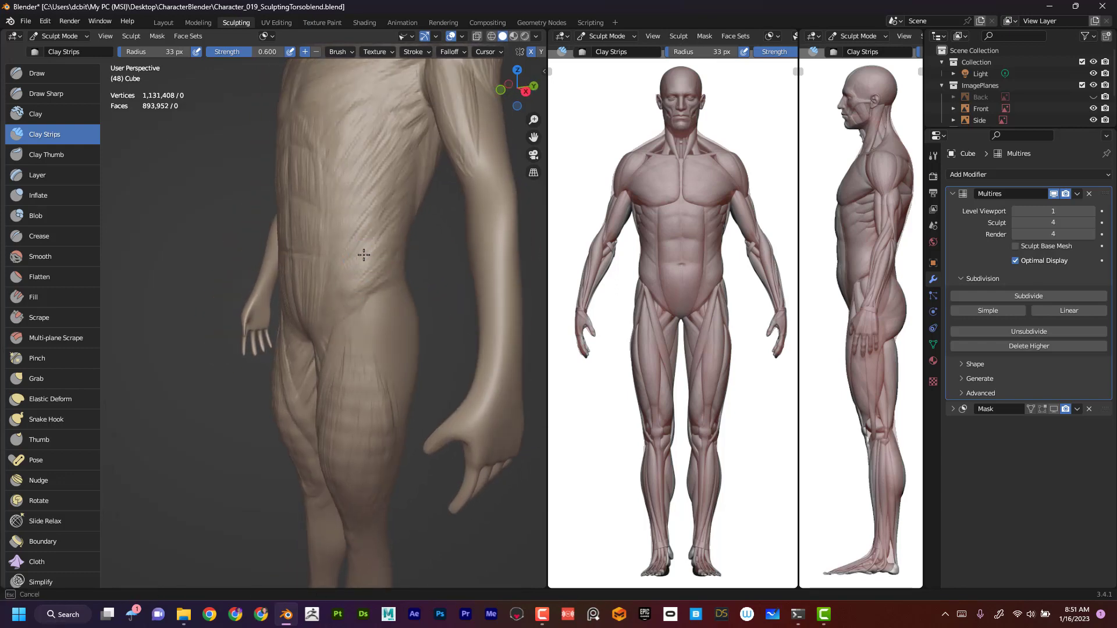
mouse_move(416, 298)
middle_down()
mouse_move(471, 309)
mouse_move(393, 300)
mouse_move(369, 314)
mouse_move(387, 286)
middle_up()
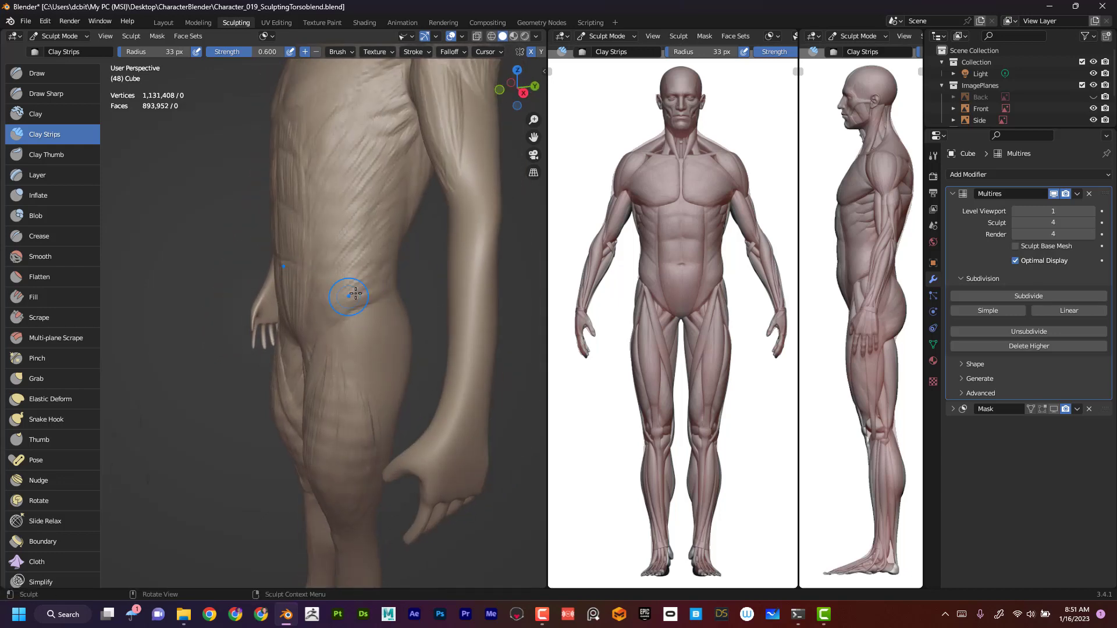
mouse_move(361, 294)
middle_down()
mouse_move(391, 284)
mouse_move(362, 314)
middle_up()
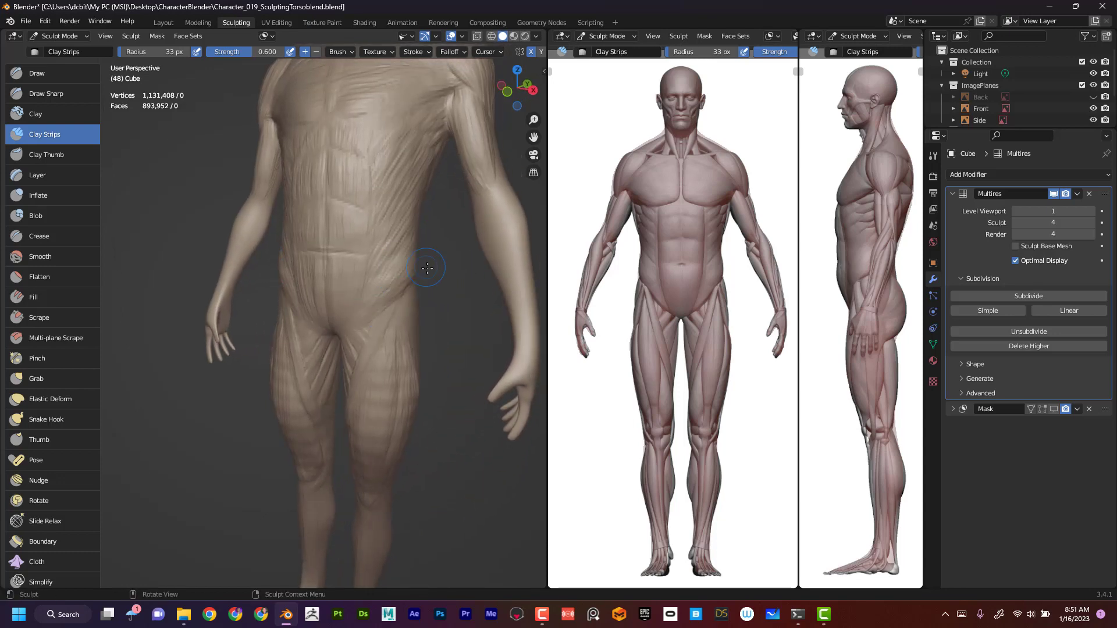
- Build up Clay Strips at a 41 px radius across the lower back above the hips, and show the Back reference image
middle_drag(427, 267, 253, 302)
middle_drag(390, 405, 378, 395)
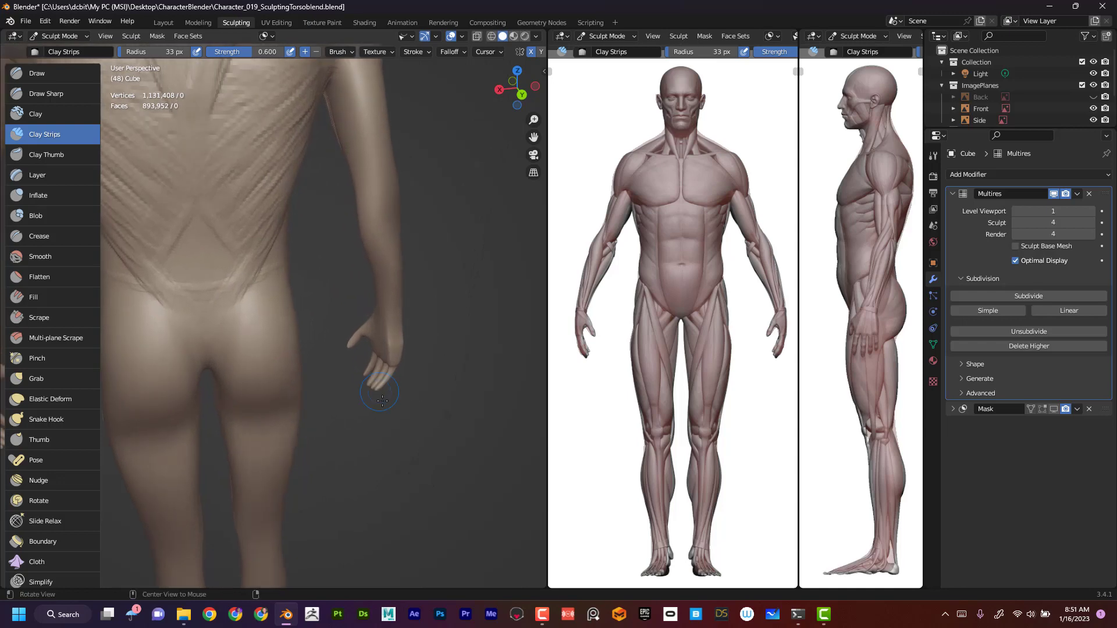
shift+middle_drag(291, 395, 431, 408)
middle_drag(247, 439, 260, 432)
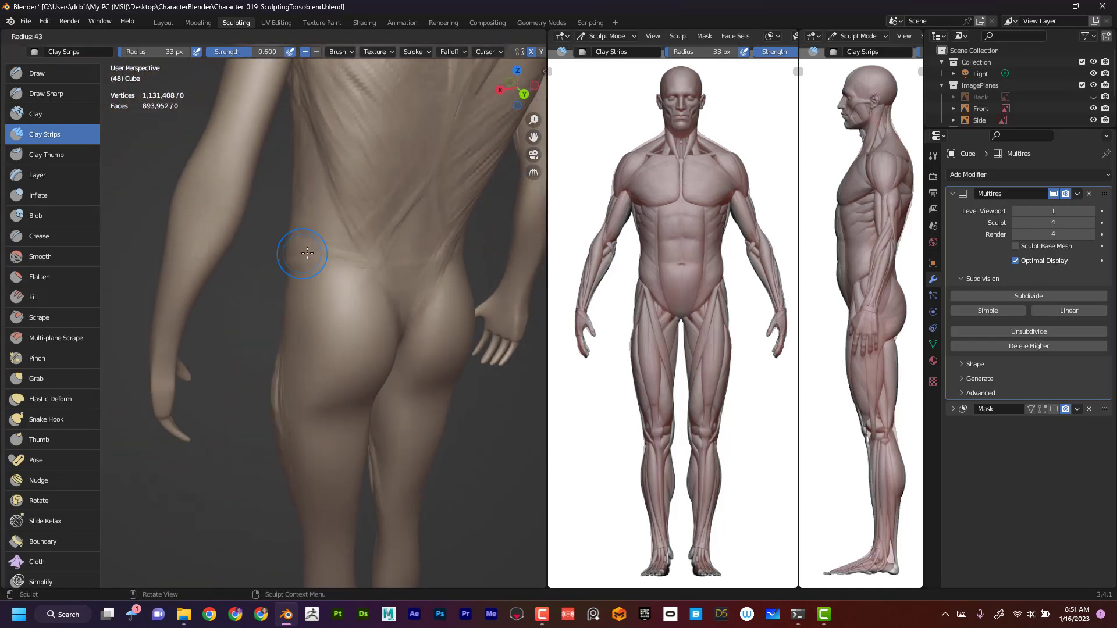
key(f)
drag(312, 237, 348, 250)
drag(300, 240, 356, 253)
drag(303, 238, 353, 250)
mouse_move(298, 214)
mouse_down()
mouse_move(332, 218)
mouse_move(309, 191)
mouse_up()
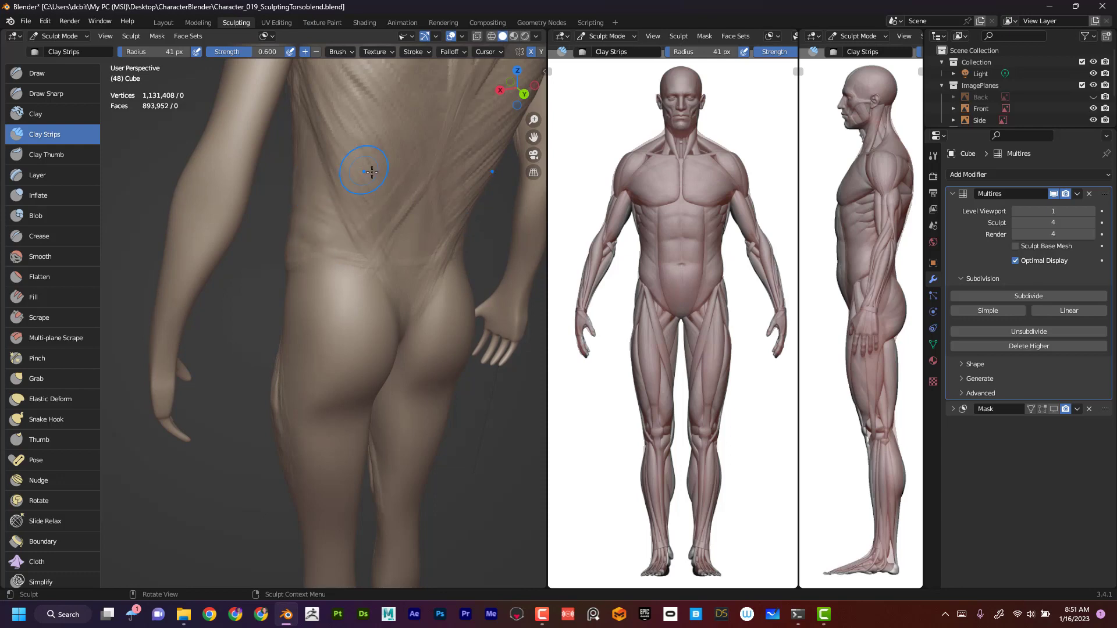
click(1094, 96)
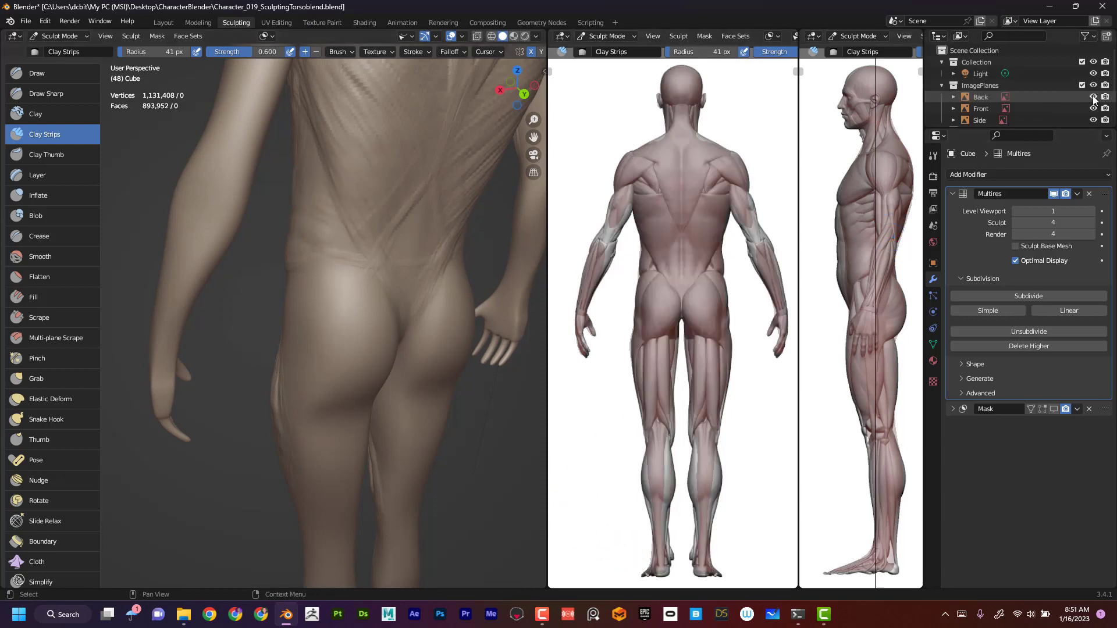
drag(329, 242, 311, 238)
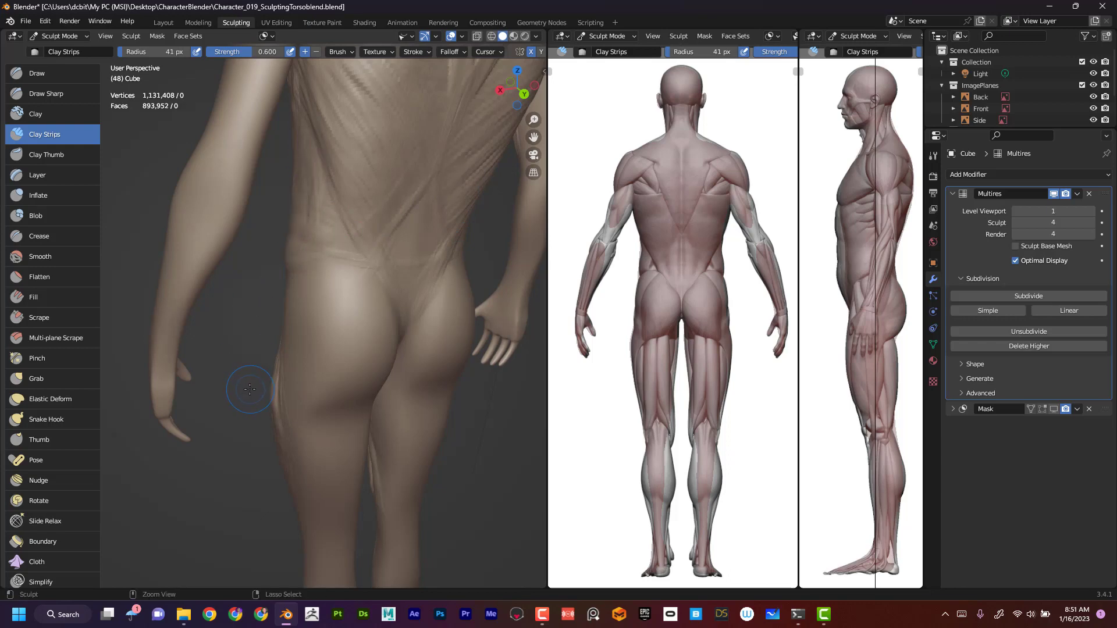
- Set the Clay Strips radius to 55 px and build up the lower oblique over the front of the hip bone
mouse_move(251, 392)
middle_down()
mouse_move(386, 289)
mouse_move(355, 220)
middle_up()
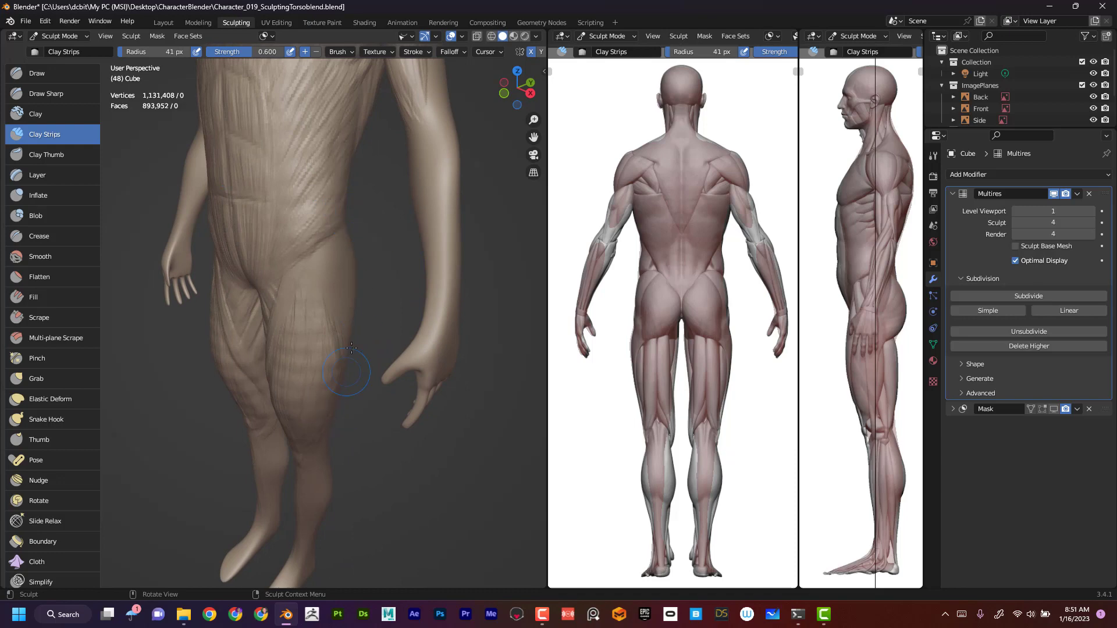
mouse_move(362, 357)
middle_down()
mouse_move(343, 335)
mouse_move(366, 343)
middle_up()
shift+middle_drag(321, 233, 334, 277)
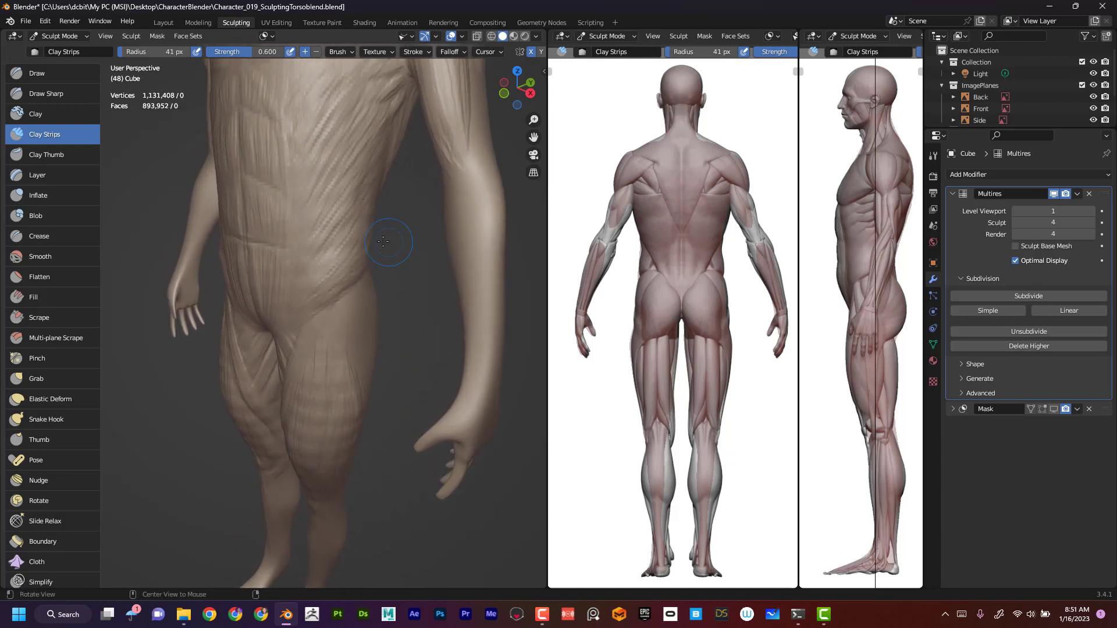
key(f)
click(336, 273)
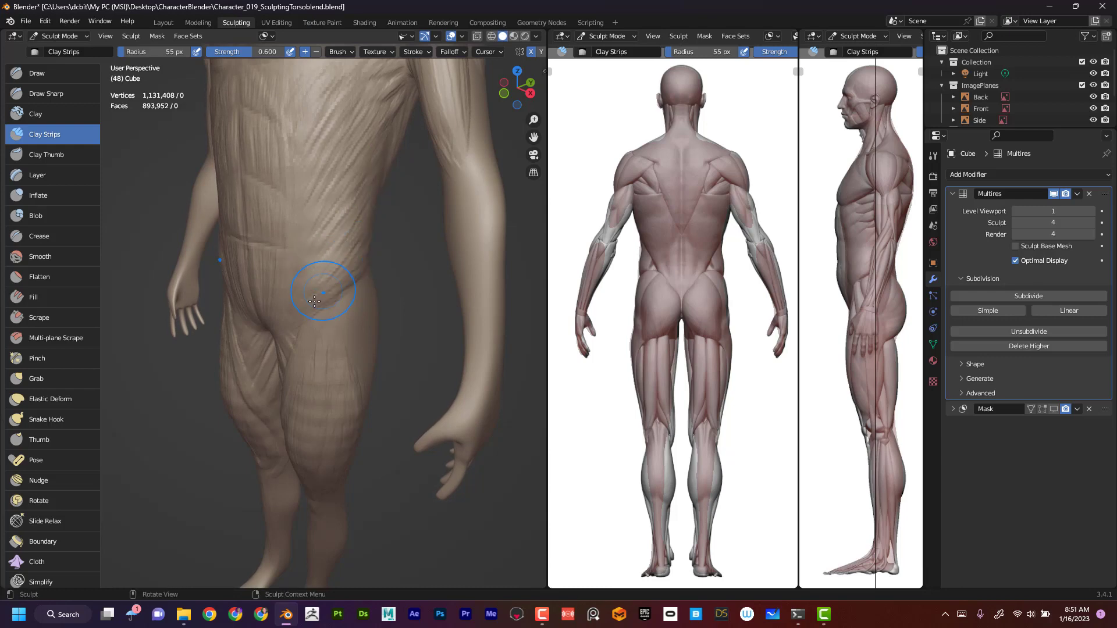
middle_drag(404, 282, 353, 268)
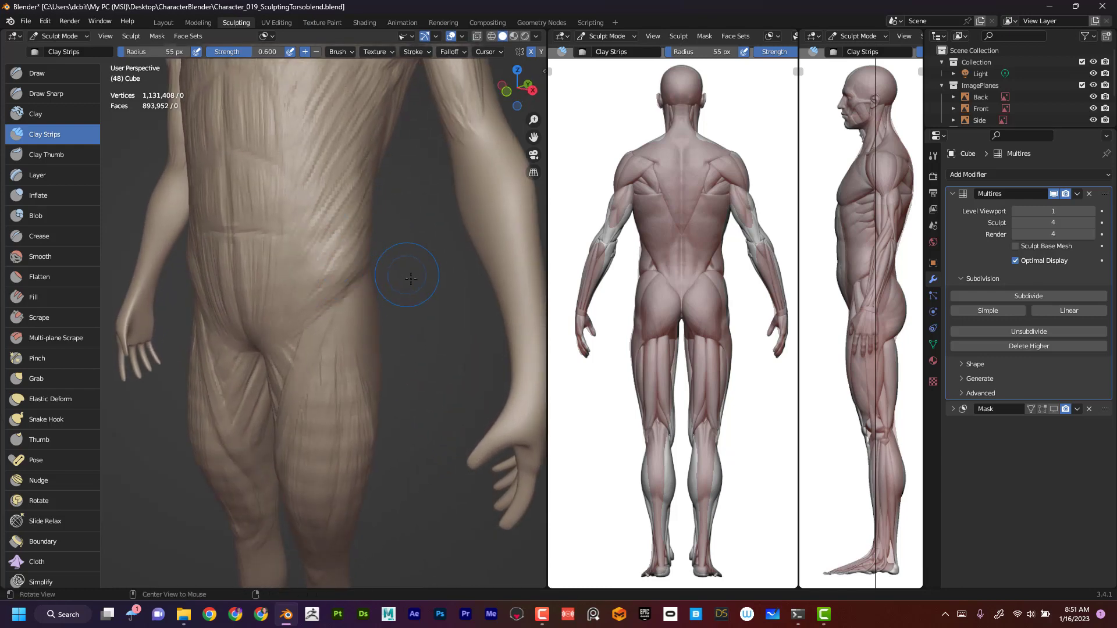
middle_drag(411, 279, 349, 275)
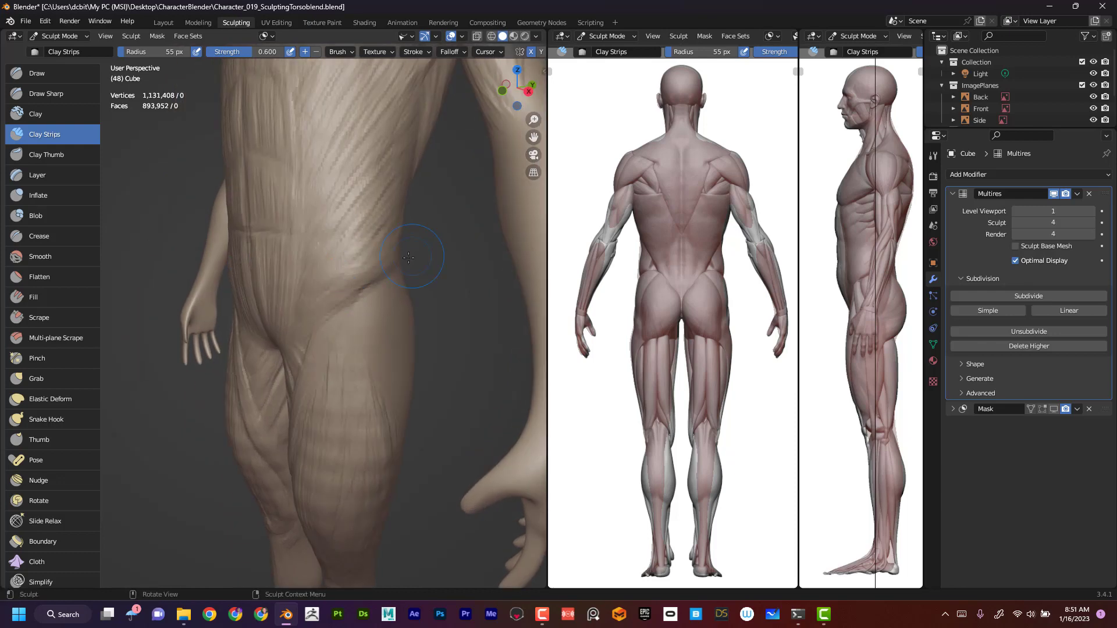
- Set the Clay Strips radius to 95 px and fill out the back of the waist above the buttock
mouse_move(408, 257)
middle_down()
mouse_move(309, 288)
mouse_move(303, 303)
middle_up()
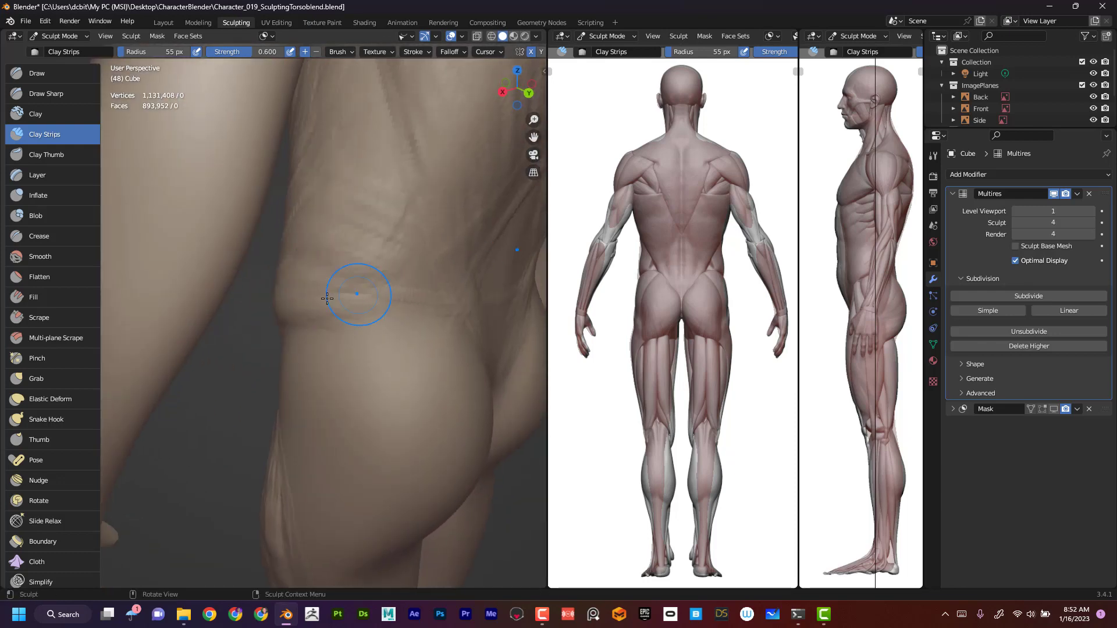
key(f)
click(384, 297)
key(f)
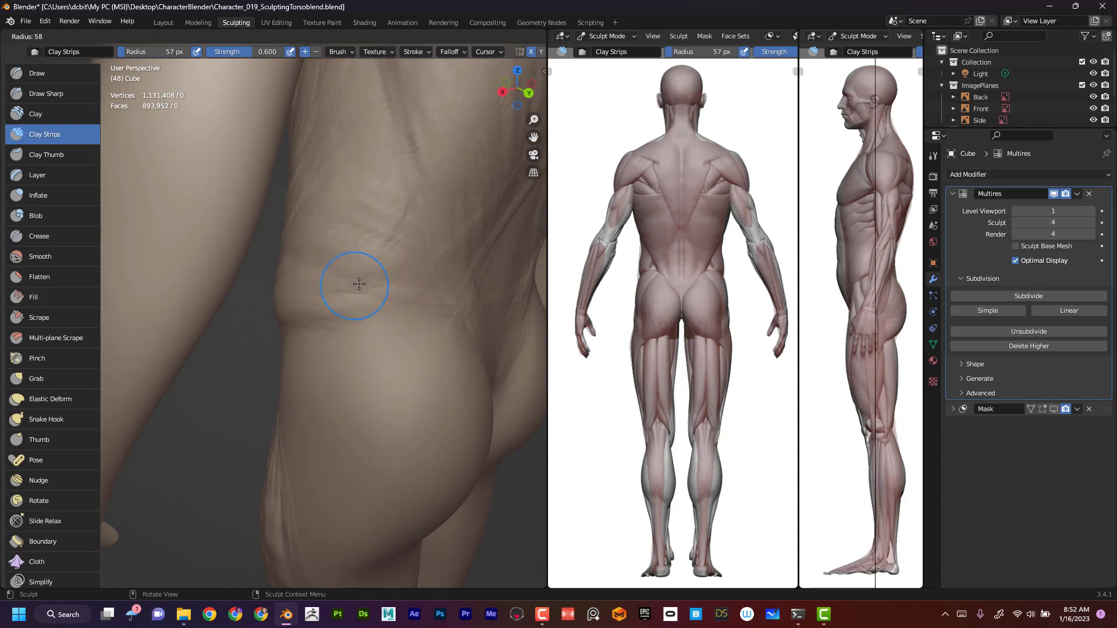
click(377, 280)
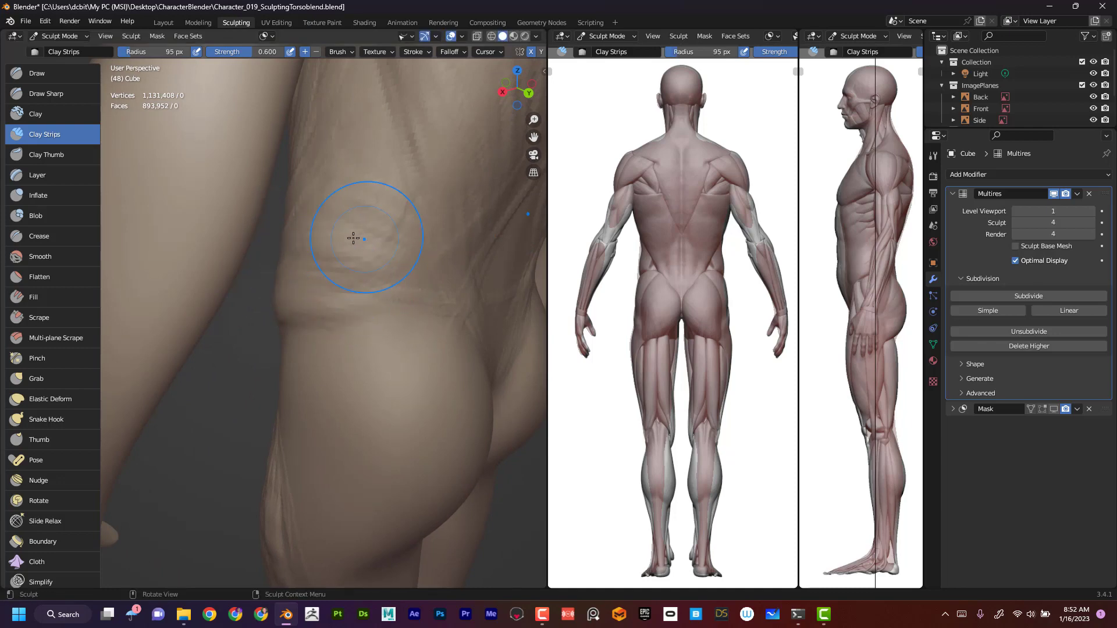
drag(317, 262, 350, 294)
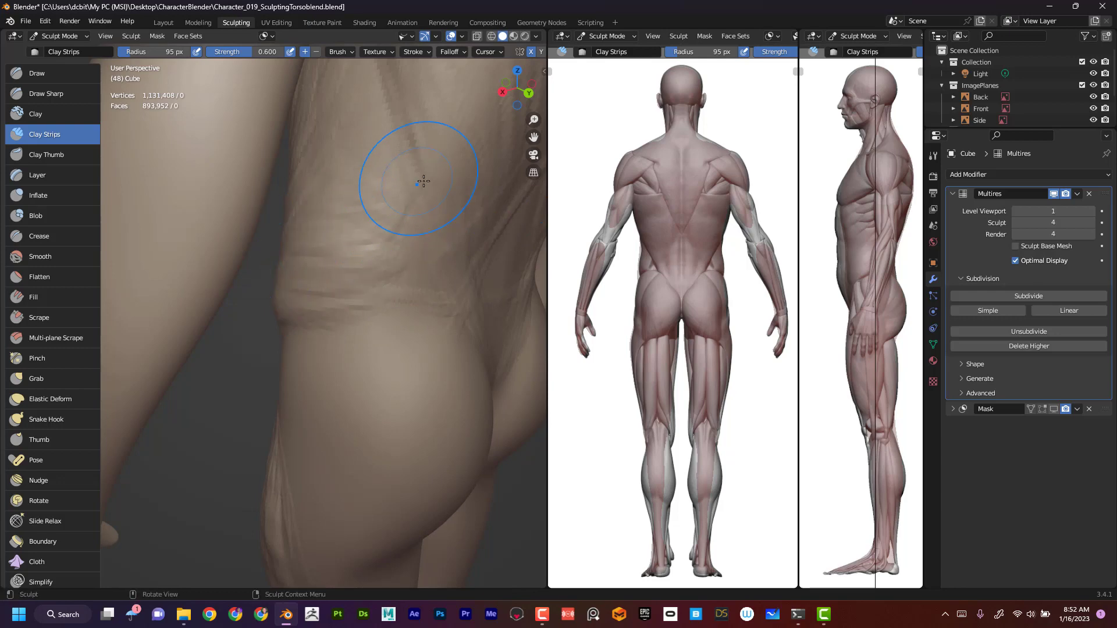
- Lay long diagonal strips down the lower back towards the sacrum, following the latissimus edge
mouse_move(420, 179)
mouse_down()
mouse_move(463, 276)
mouse_move(484, 288)
mouse_up()
mouse_move(406, 152)
mouse_down()
mouse_move(429, 212)
mouse_move(466, 256)
mouse_up()
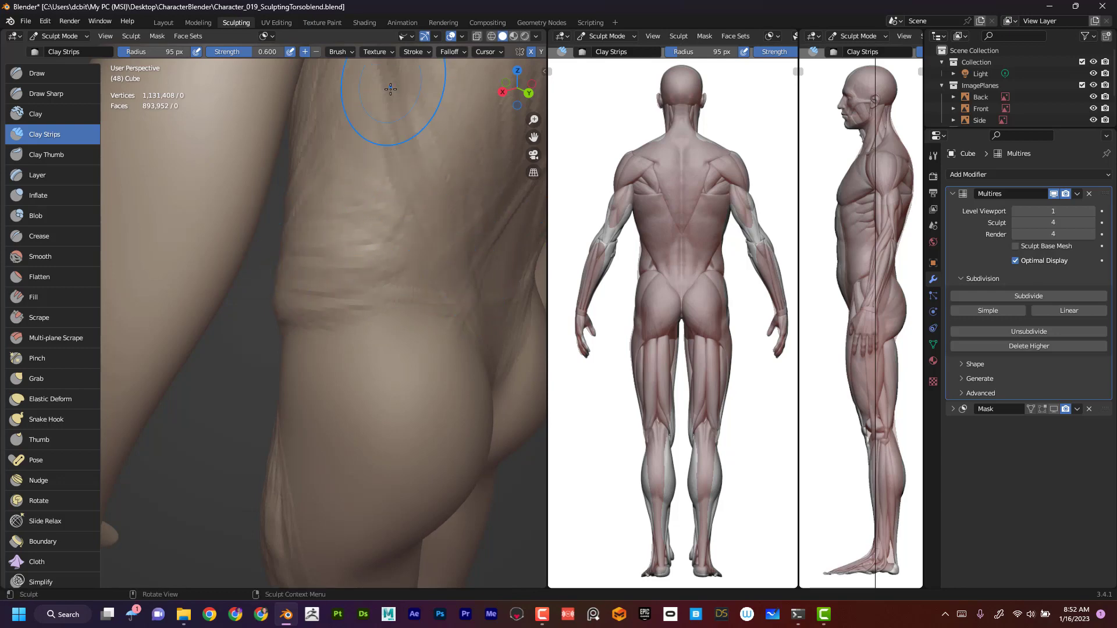
drag(396, 99, 471, 253)
drag(415, 93, 486, 244)
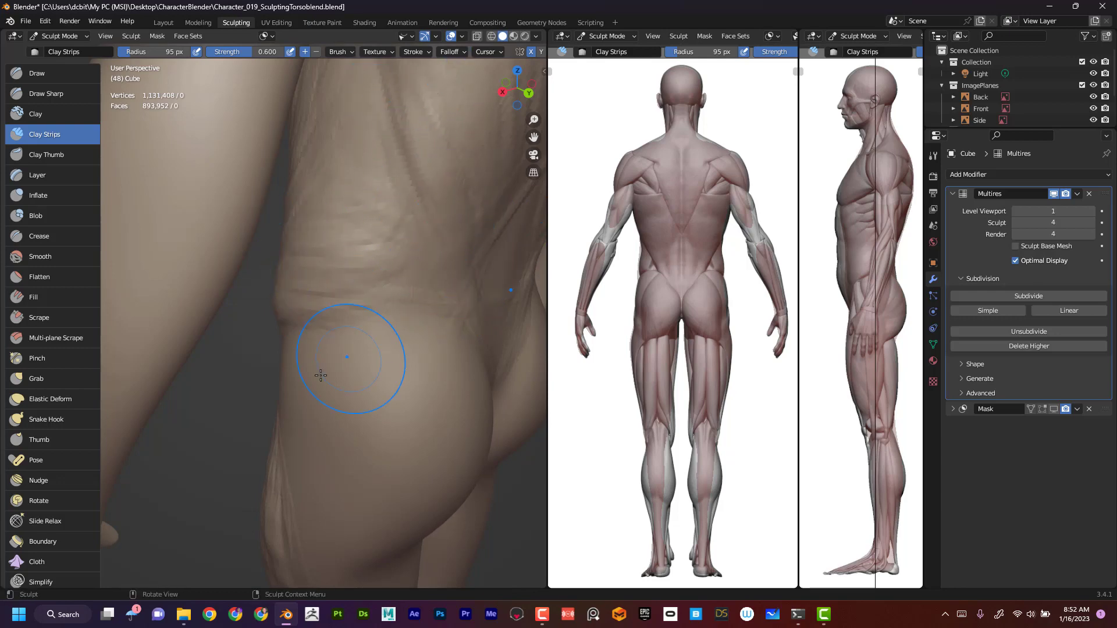
- Examine the torso, hips and thighs of the whole figure from the front for overall muscle proportions
middle_drag(349, 361, 406, 421)
alt+shift+drag(405, 421, 498, 488)
alt+shift+drag(414, 453, 487, 472)
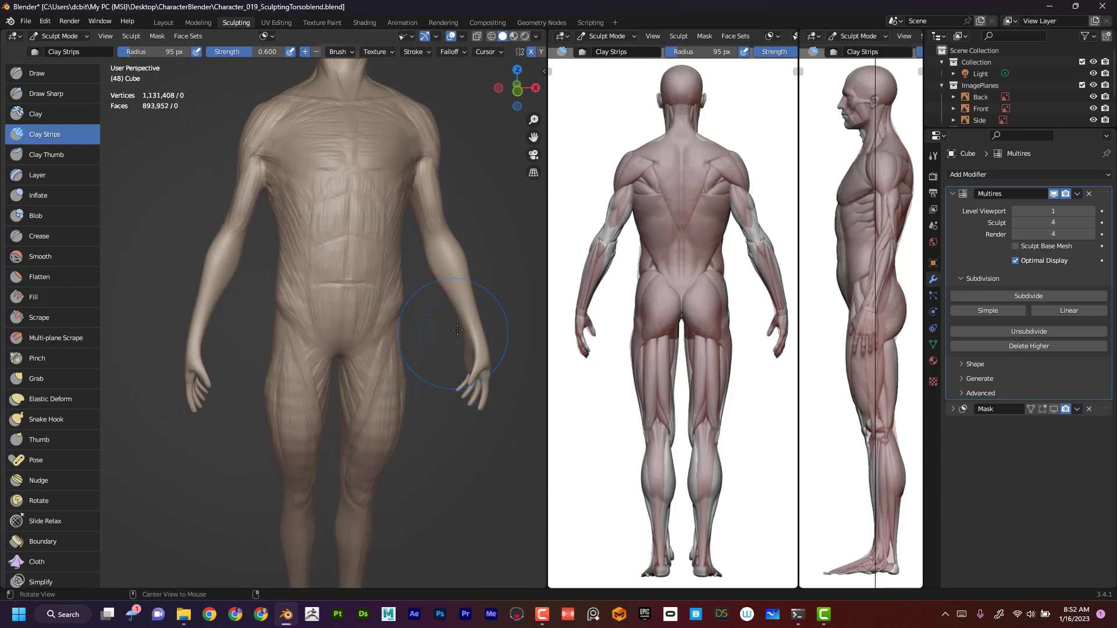
alt+drag(449, 327, 390, 349)
mouse_move(478, 372)
ctrl+alt+mouse_down()
mouse_move(481, 352)
mouse_move(464, 362)
mouse_move(466, 305)
mouse_move(449, 299)
mouse_move(477, 296)
mouse_move(460, 300)
mouse_move(480, 308)
ctrl+alt+mouse_up()
mouse_move(464, 473)
ctrl+alt+mouse_down()
mouse_move(424, 474)
mouse_move(434, 476)
ctrl+alt+mouse_up()
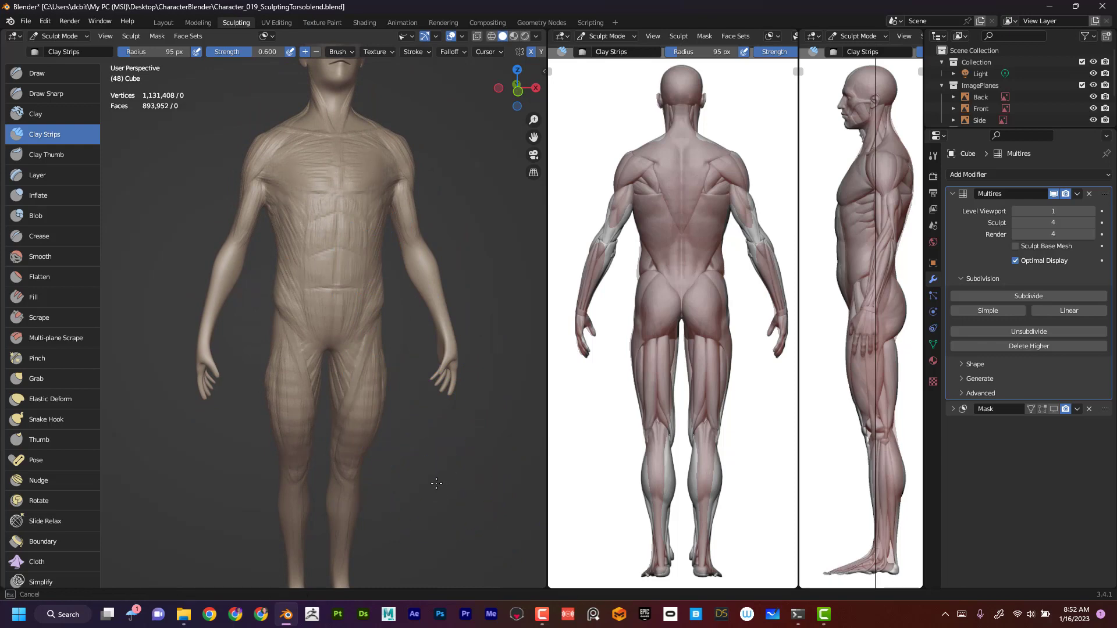
mouse_move(459, 467)
ctrl+alt+mouse_down()
mouse_move(440, 495)
mouse_move(458, 487)
ctrl+alt+mouse_up()
- Set the Clay Strips radius to 25 px and define the lower oblique edge from the hip towards the groin
key(f)
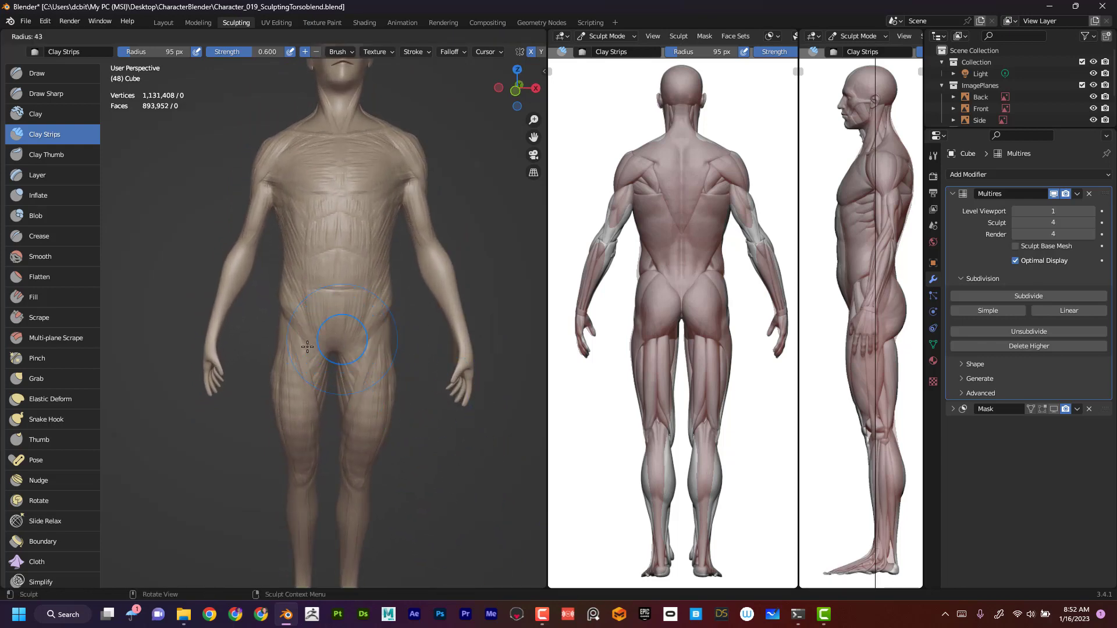
click(308, 348)
key(f)
click(311, 312)
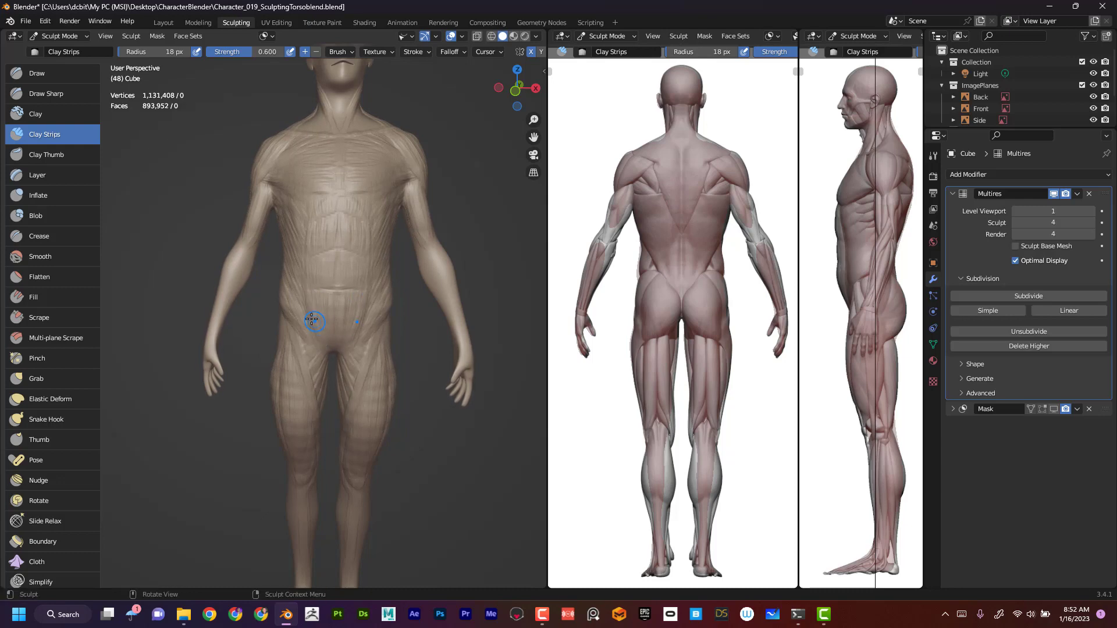
key(f)
click(303, 313)
mouse_move(291, 300)
mouse_down()
mouse_move(322, 352)
mouse_move(305, 330)
mouse_up()
- Refine the fibres along the groin crease and the top of the inner thighs with short Clay Strips strokes
middle_drag(430, 400, 374, 369)
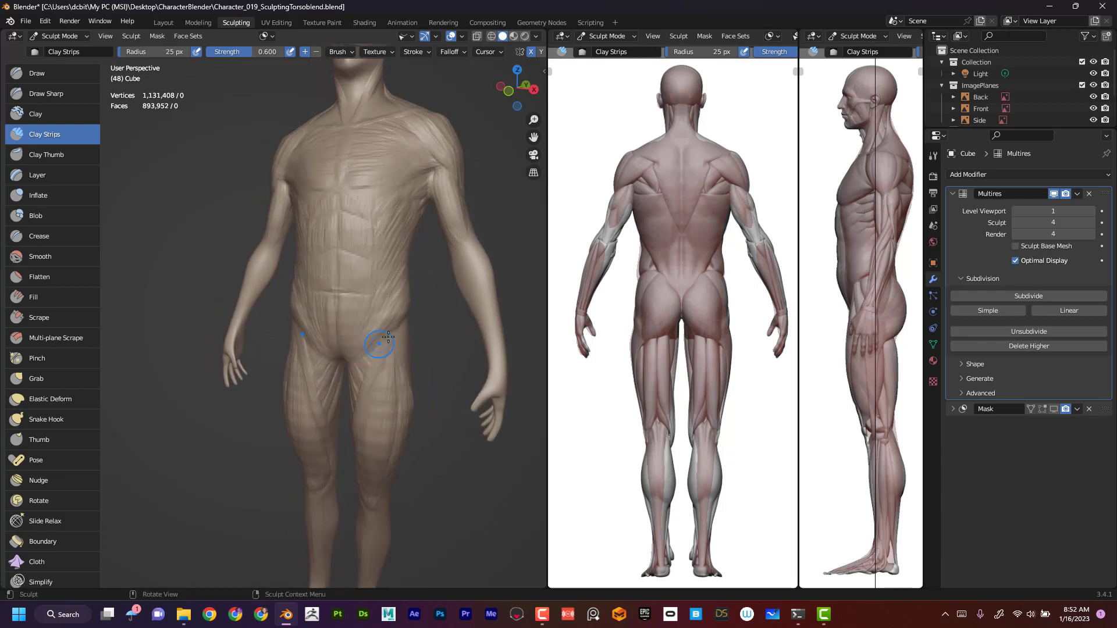
mouse_move(376, 365)
mouse_down()
mouse_move(388, 346)
mouse_move(366, 377)
mouse_up()
mouse_move(369, 379)
middle_down()
mouse_move(429, 399)
mouse_move(457, 394)
middle_up()
ctrl+middle_drag(442, 389, 405, 336)
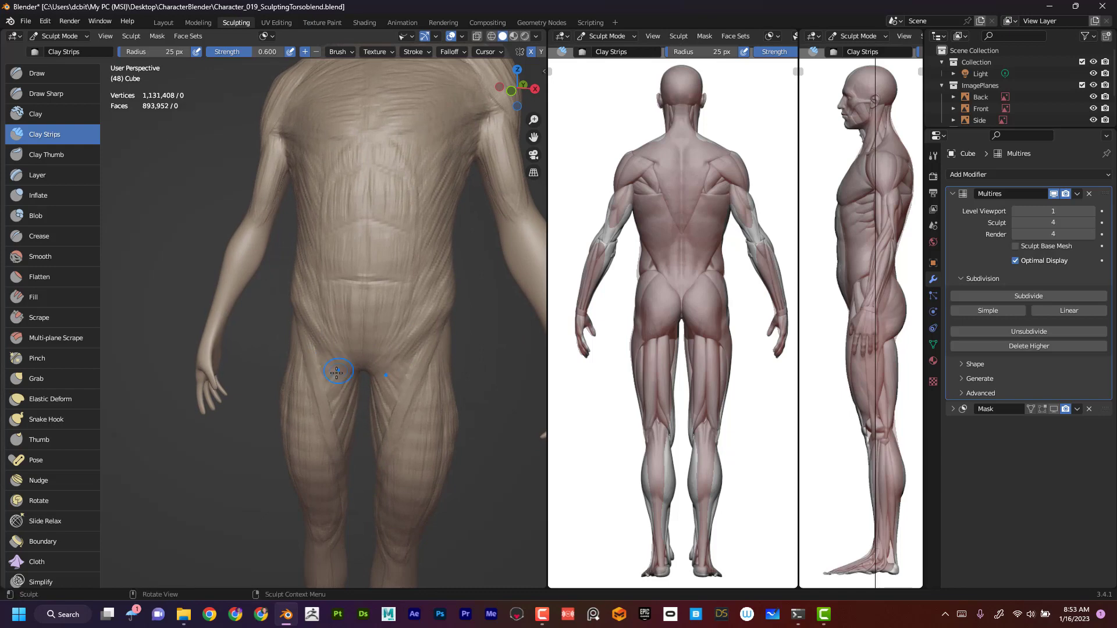
mouse_move(336, 373)
mouse_down()
mouse_move(335, 412)
mouse_move(350, 387)
mouse_up()
mouse_move(499, 480)
alt+mouse_down()
mouse_move(498, 496)
mouse_move(429, 369)
alt+mouse_up()
- Set the Clay Strips radius to 37 px and thicken the obliques from the front of the hips up the flanks
key(f)
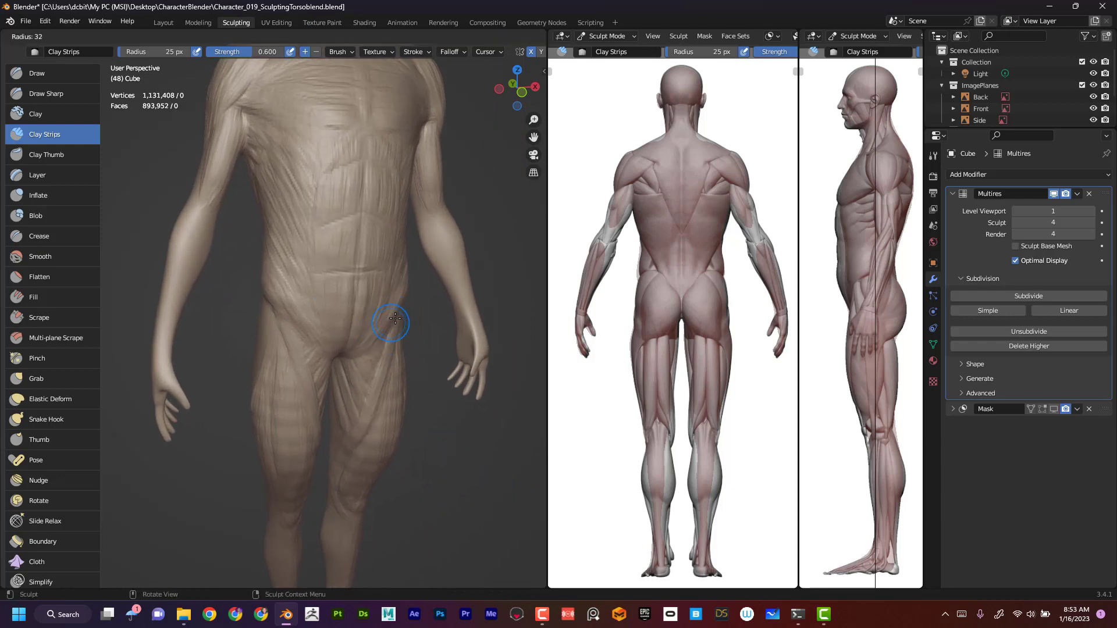
click(398, 317)
middle_drag(397, 317, 400, 309)
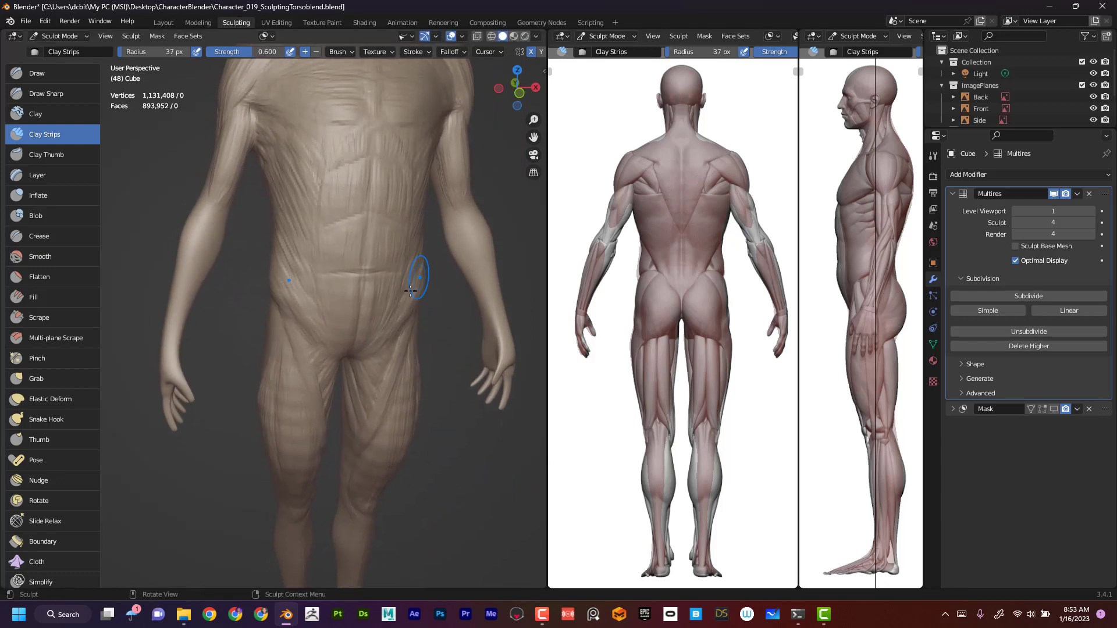
mouse_move(410, 291)
mouse_down()
mouse_move(396, 310)
mouse_move(420, 285)
mouse_move(429, 294)
mouse_move(457, 246)
mouse_move(438, 307)
mouse_up()
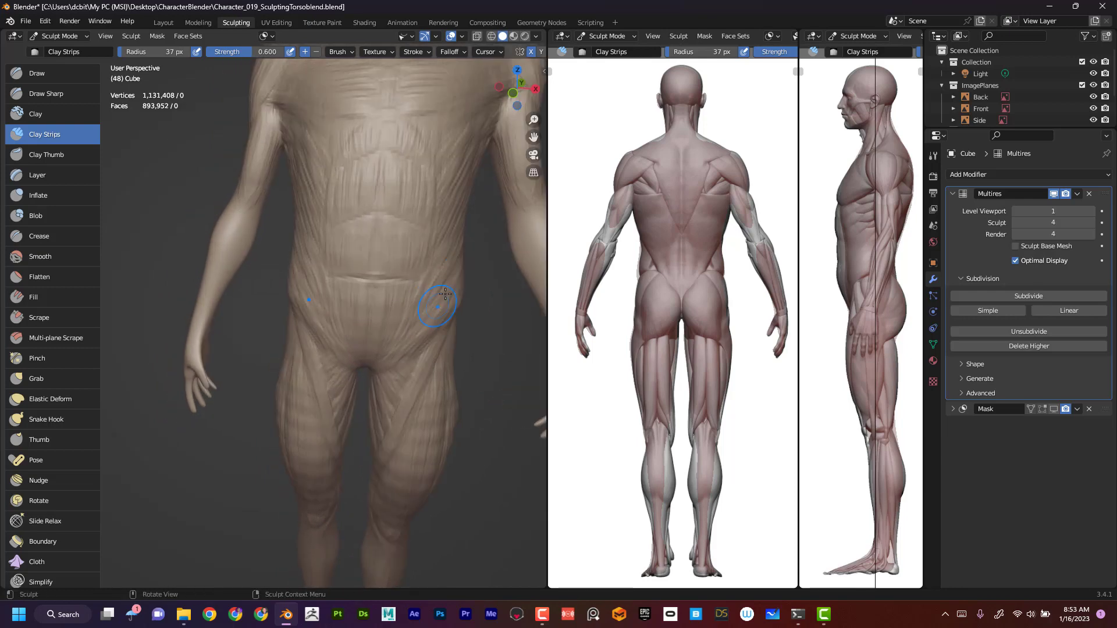
mouse_move(435, 268)
mouse_down()
mouse_move(468, 187)
mouse_move(460, 163)
mouse_up()
scroll(466, 454, down, 4)
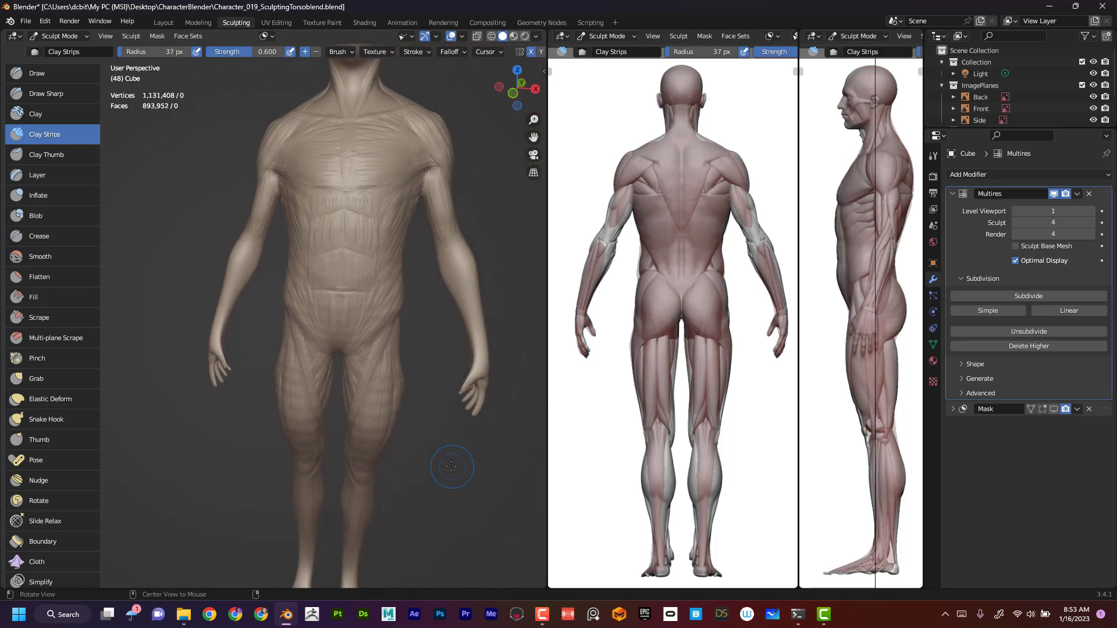
mouse_move(449, 461)
middle_down()
mouse_move(468, 484)
mouse_move(320, 325)
middle_up()
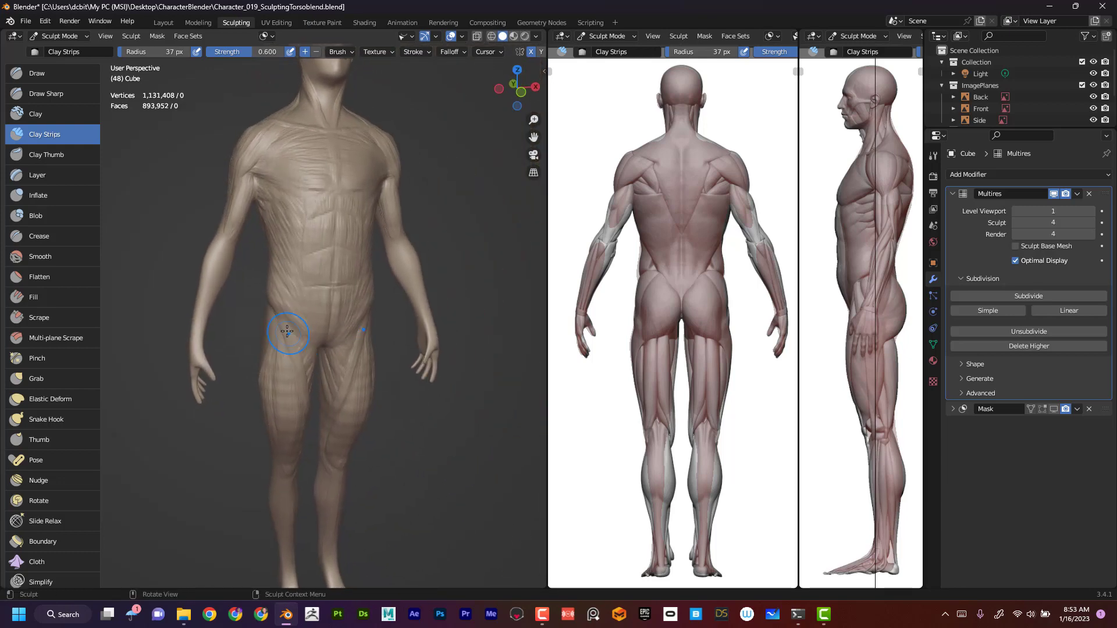
drag(280, 322, 279, 315)
middle_drag(418, 449, 393, 305)
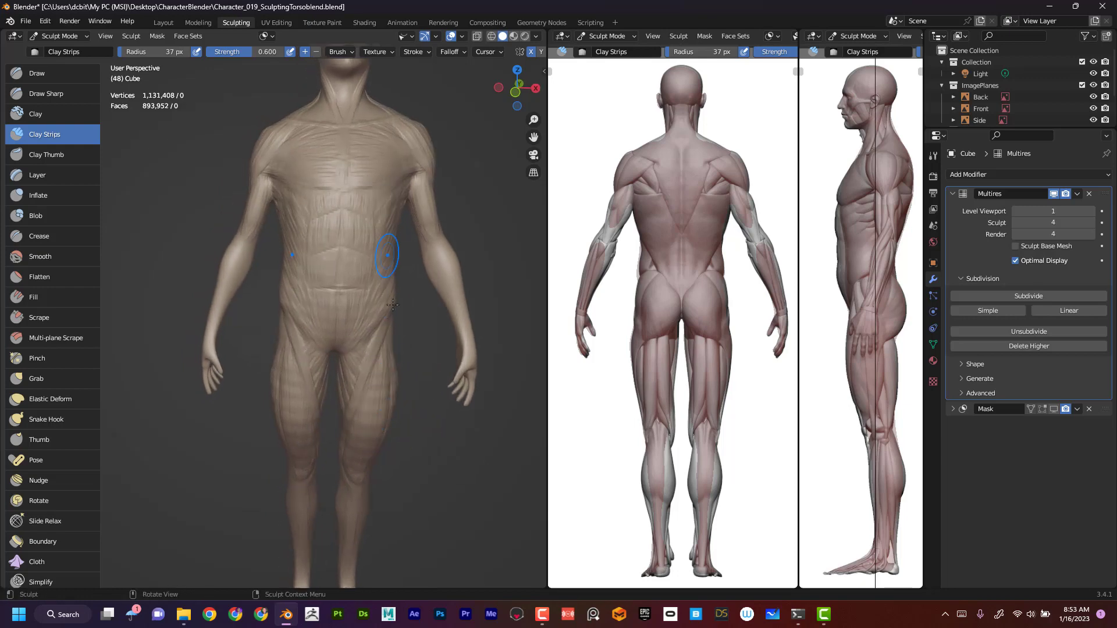
- Switch the sculpting viewport's lighting to the matte red MatCap while the whole figure is in view
mouse_move(444, 474)
middle_down()
mouse_move(391, 456)
mouse_move(520, 144)
middle_up()
click(536, 36)
click(519, 173)
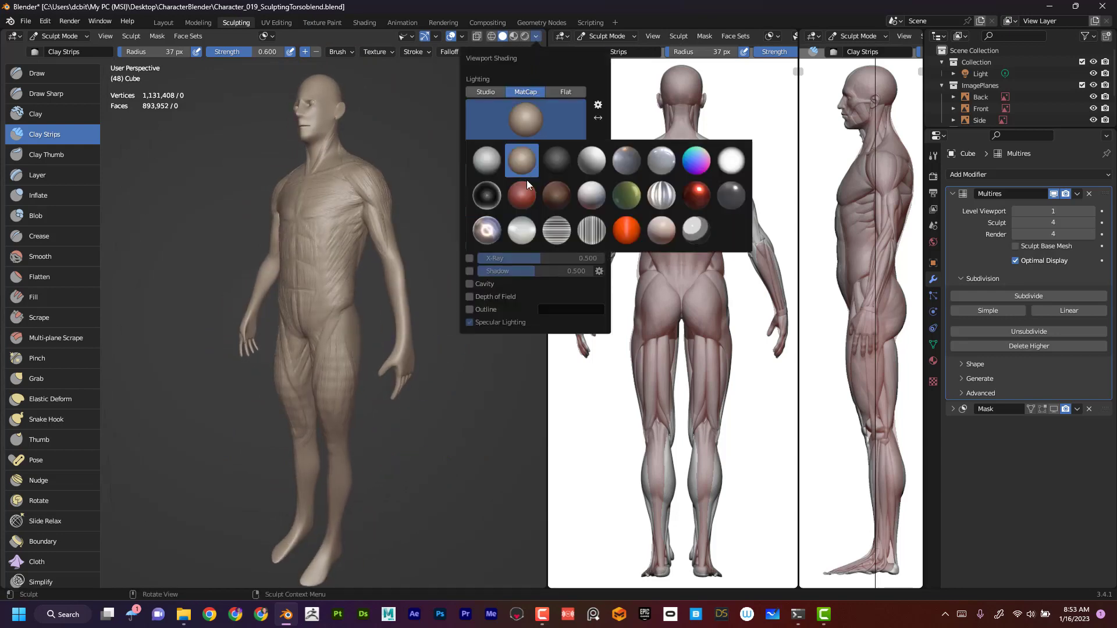
click(523, 197)
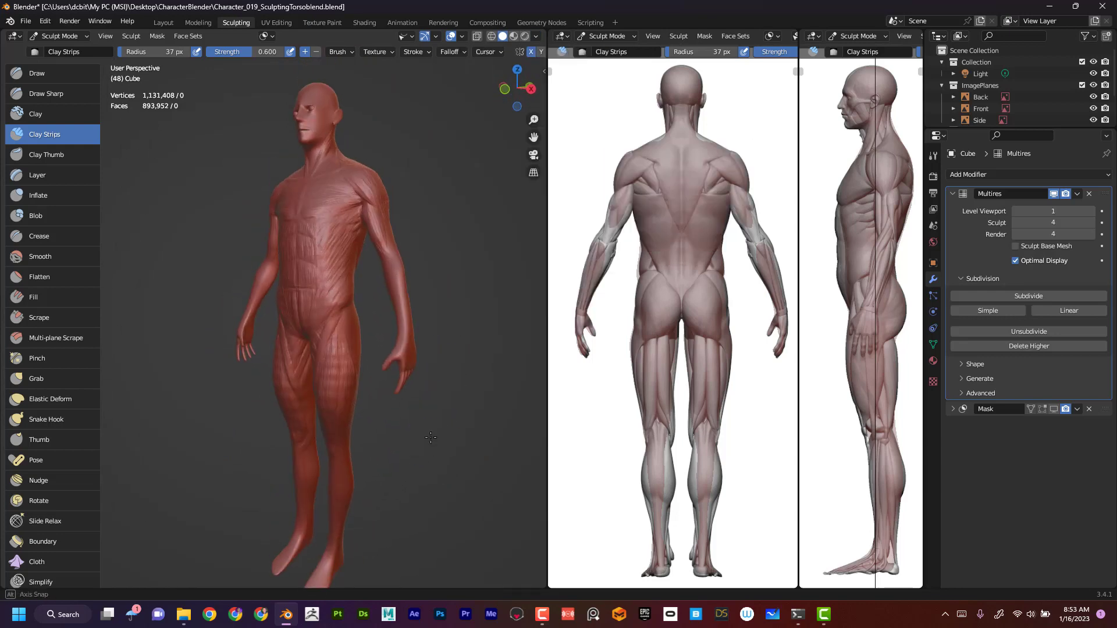
- Examine the muscle fibres of the thighs, groin and abdomen under the red shading, close up and on the whole figure
scroll(458, 524, down, 2)
scroll(458, 524, up, 5)
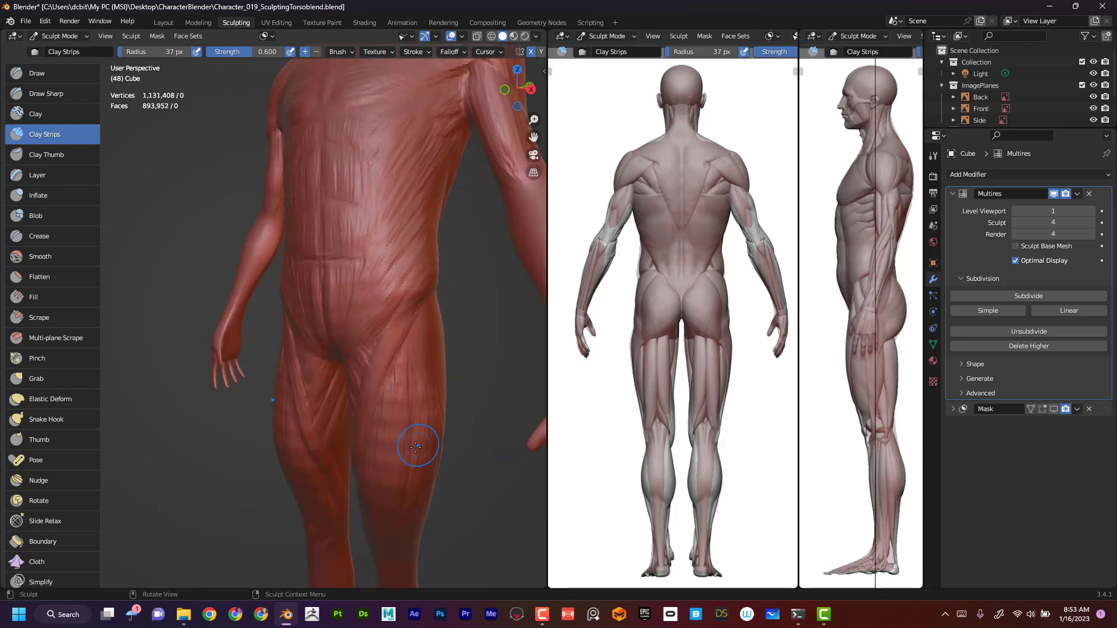
mouse_move(449, 504)
middle_down()
mouse_move(419, 396)
mouse_move(435, 389)
mouse_move(408, 402)
middle_up()
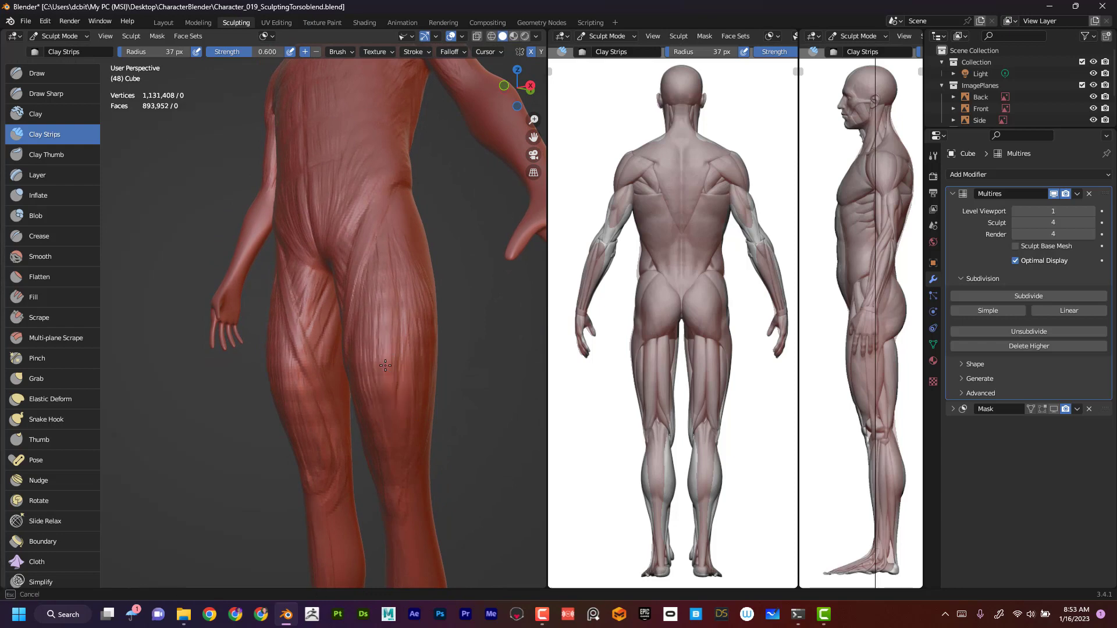
drag(378, 281, 379, 393)
mouse_move(464, 420)
middle_down()
mouse_move(461, 487)
mouse_move(433, 445)
mouse_move(448, 442)
middle_up()
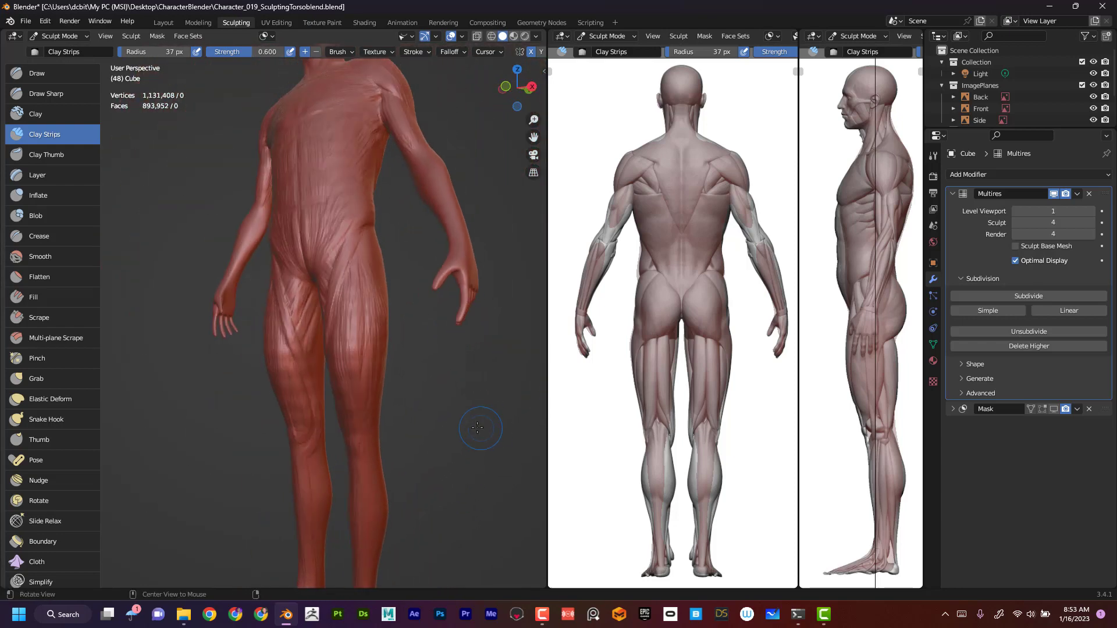
mouse_move(445, 510)
middle_down()
mouse_move(454, 471)
mouse_move(451, 507)
middle_up()
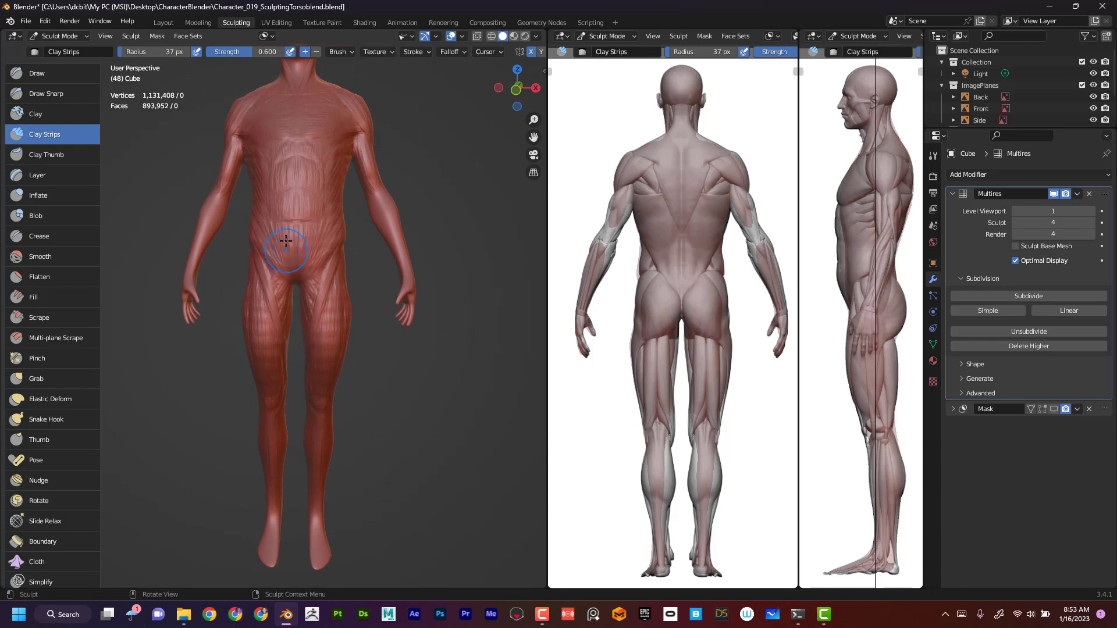
drag(289, 232, 297, 268)
mouse_move(290, 239)
mouse_down()
mouse_move(296, 282)
mouse_move(292, 257)
mouse_move(405, 400)
mouse_move(390, 418)
mouse_move(408, 421)
mouse_move(411, 405)
mouse_up()
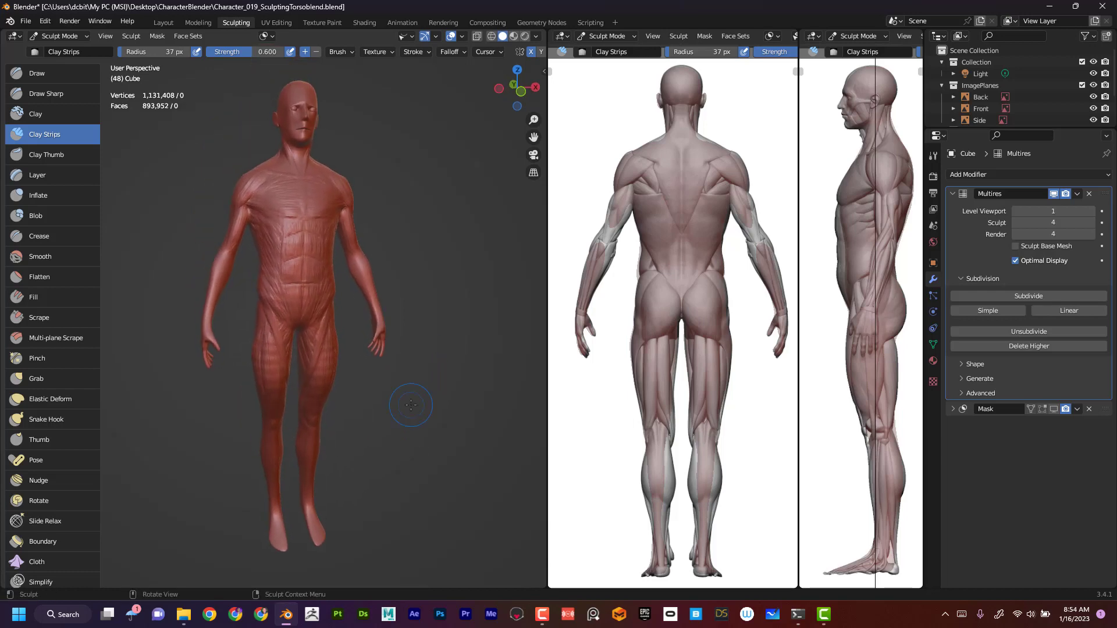